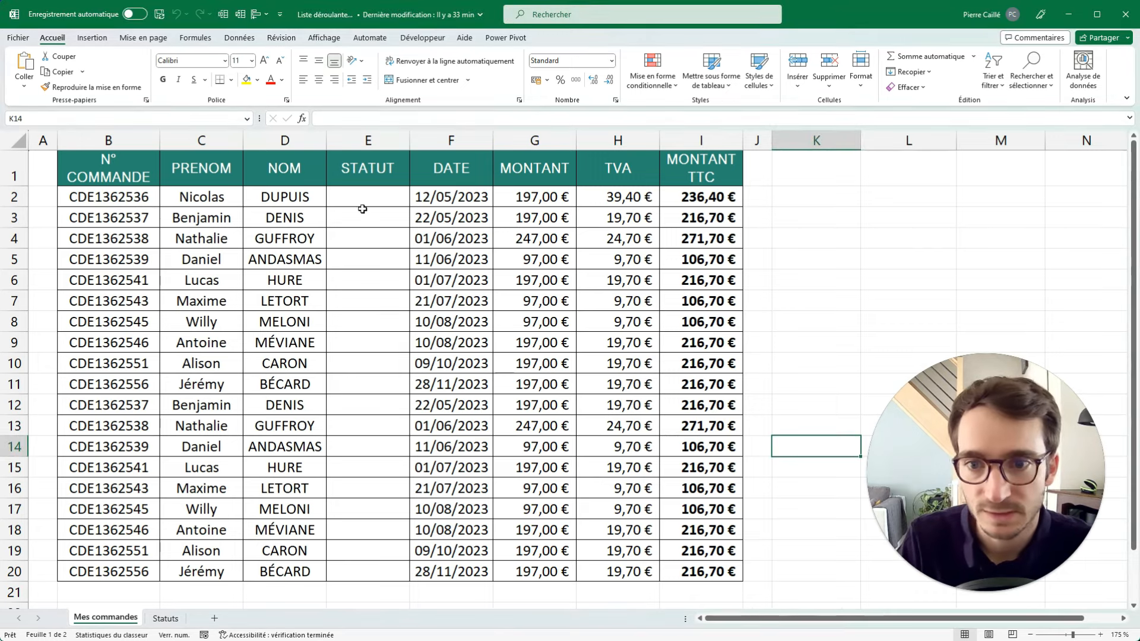
# Step: Examine the order table's columns, the empty STATUT cells and the status list on the Statuts sheet
pyautogui.moveTo(194, 178); pyautogui.dragTo(285, 172)
pyautogui.click(396, 181)
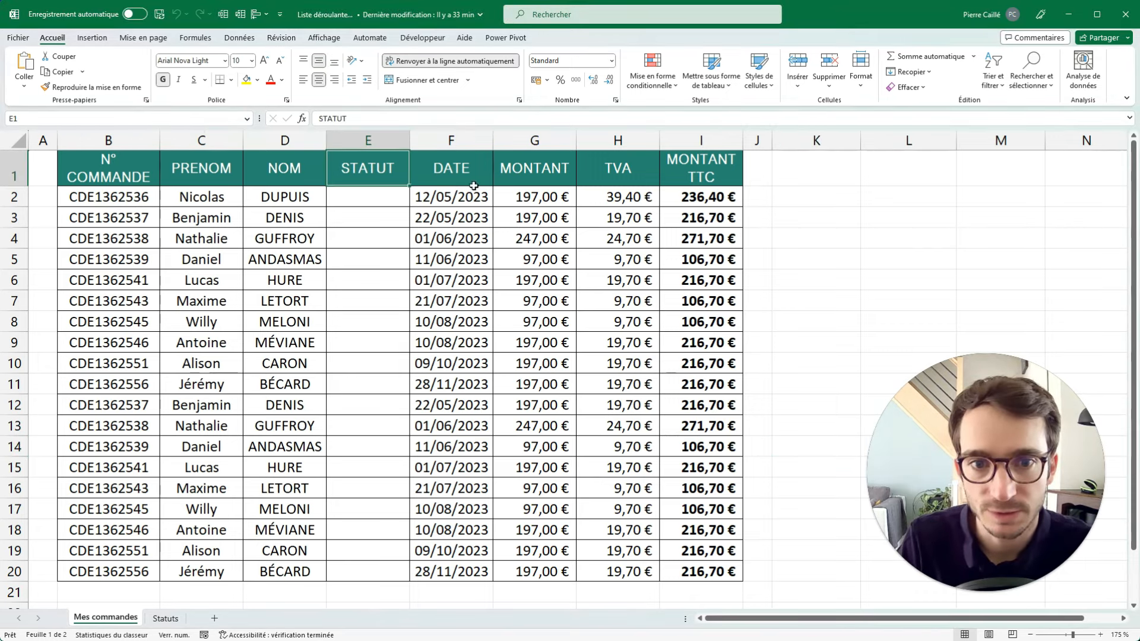
pyautogui.click(474, 184)
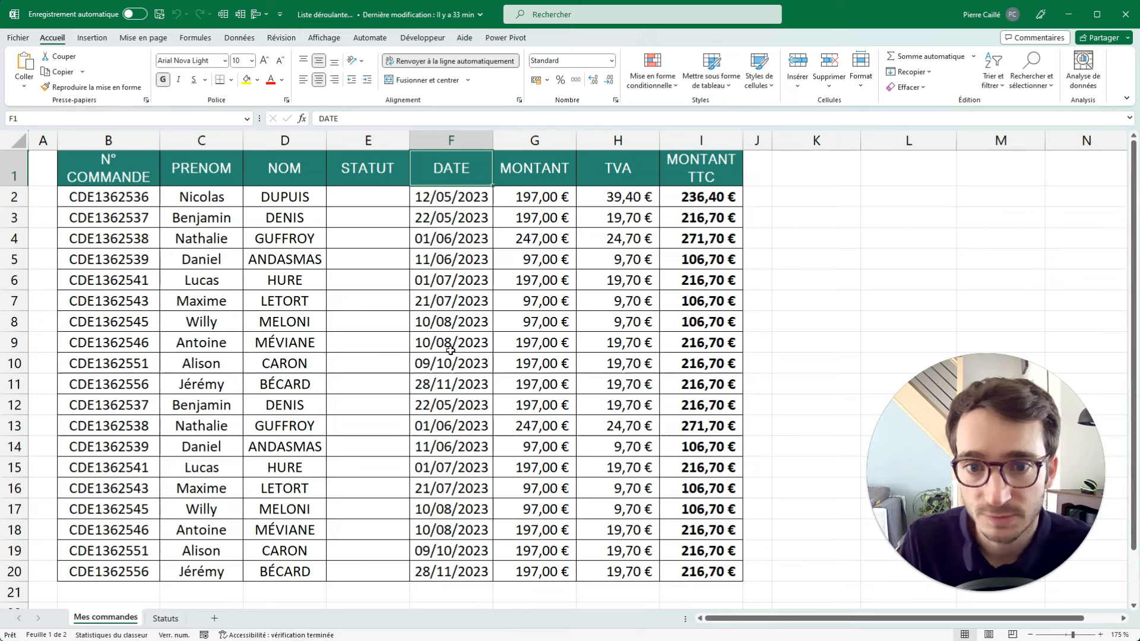
pyautogui.moveTo(390, 205); pyautogui.dragTo(390, 569)
pyautogui.click(389, 290)
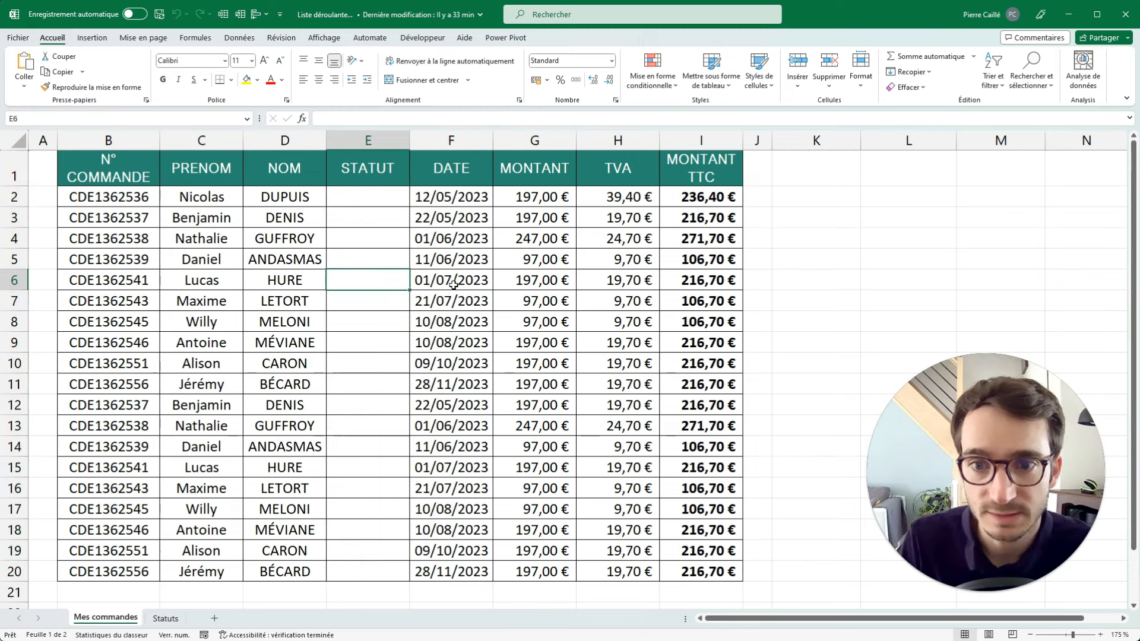
pyautogui.click(166, 620)
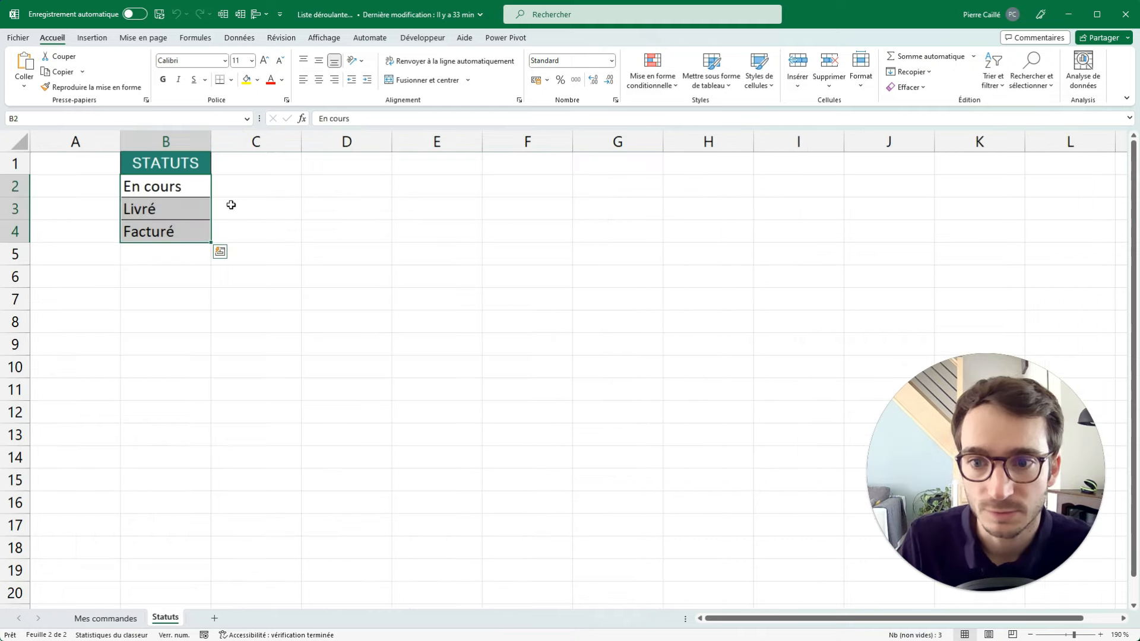
pyautogui.click(115, 623)
pyautogui.moveTo(700, 197); pyautogui.dragTo(83, 196)
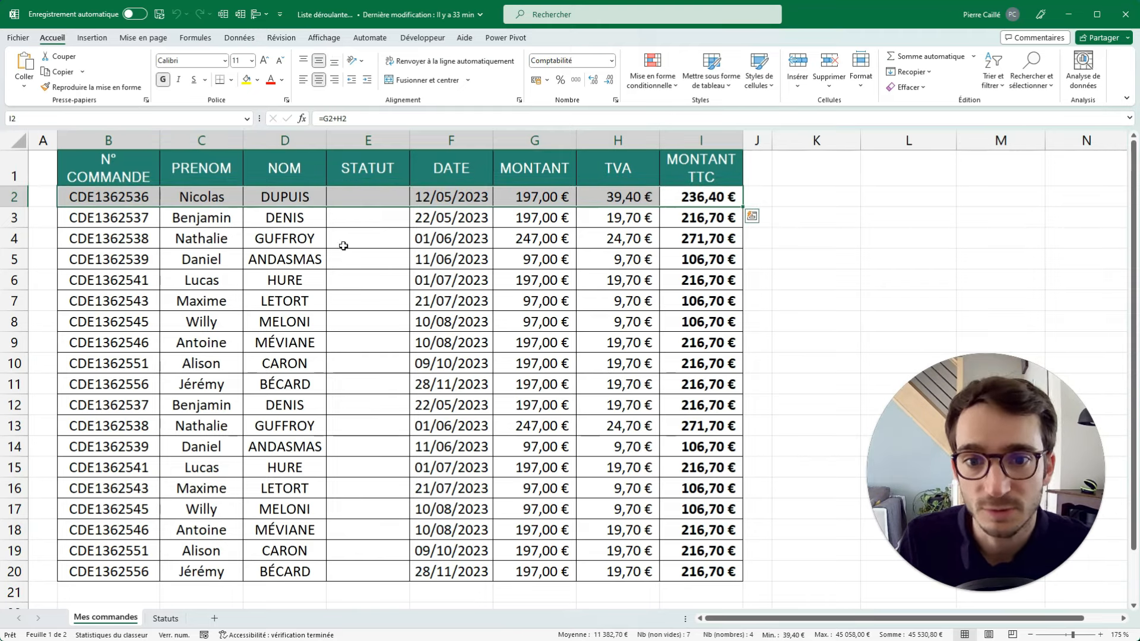
pyautogui.press('Down')
pyautogui.press('Down')
pyautogui.press('Down')
pyautogui.press('Down')
pyautogui.press('Left')
pyautogui.press('Left')
pyautogui.press('Left')
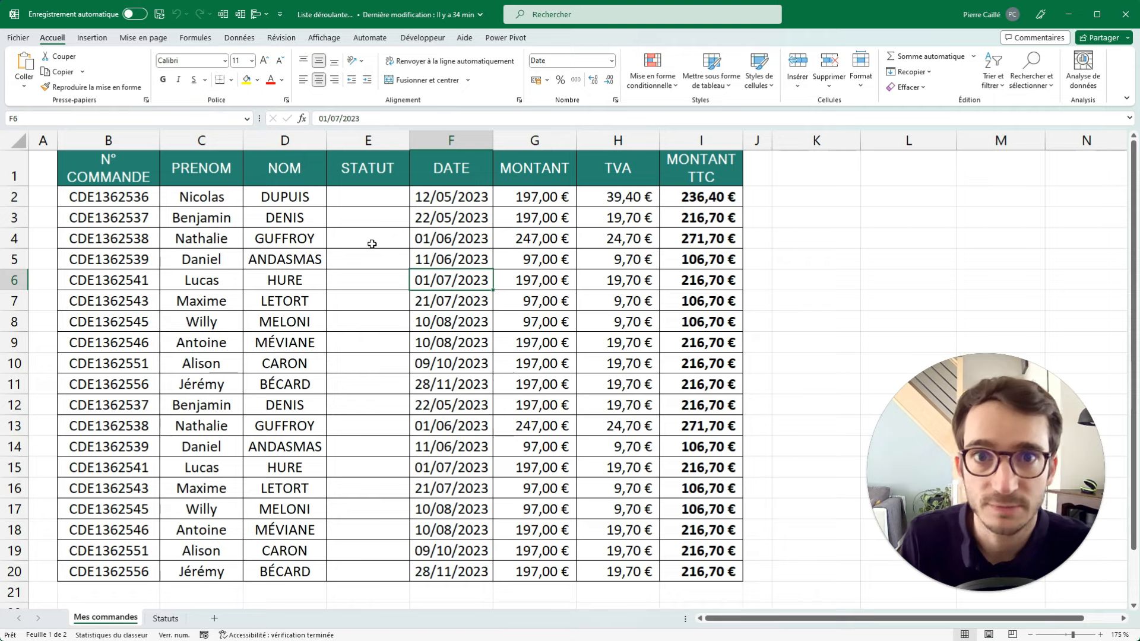
pyautogui.press('Down')
pyautogui.press('Down')
pyautogui.press('Left')
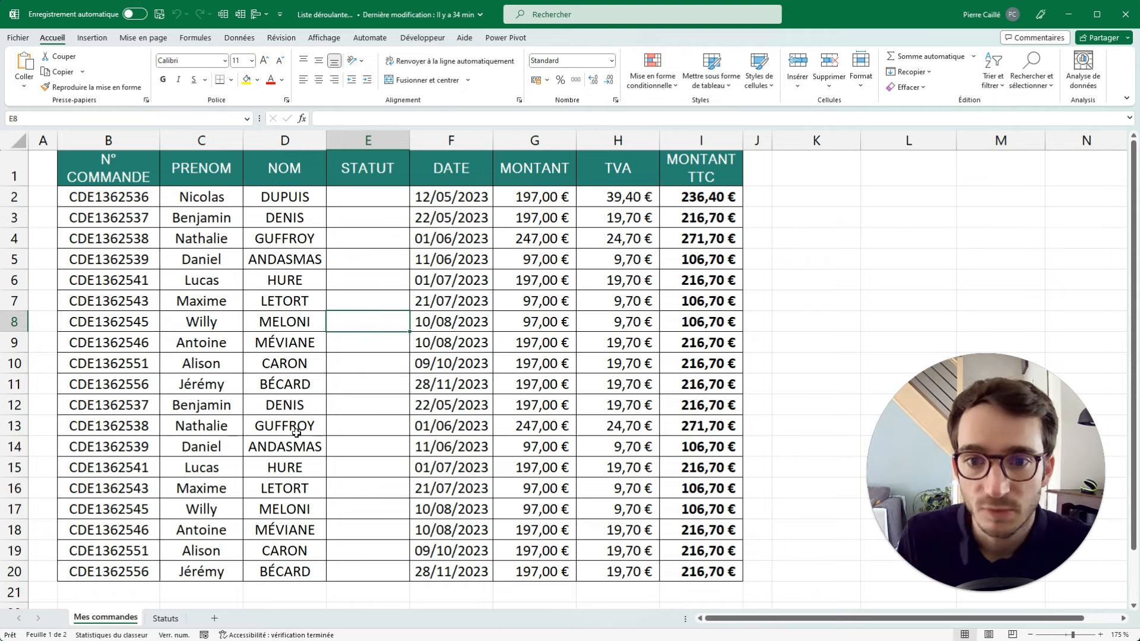
# Step: Define the workbook name LISTE_statuts for the statuses in cells B2:B4 of the Statuts sheet
pyautogui.click(166, 618)
pyautogui.moveTo(190, 185); pyautogui.dragTo(180, 233)
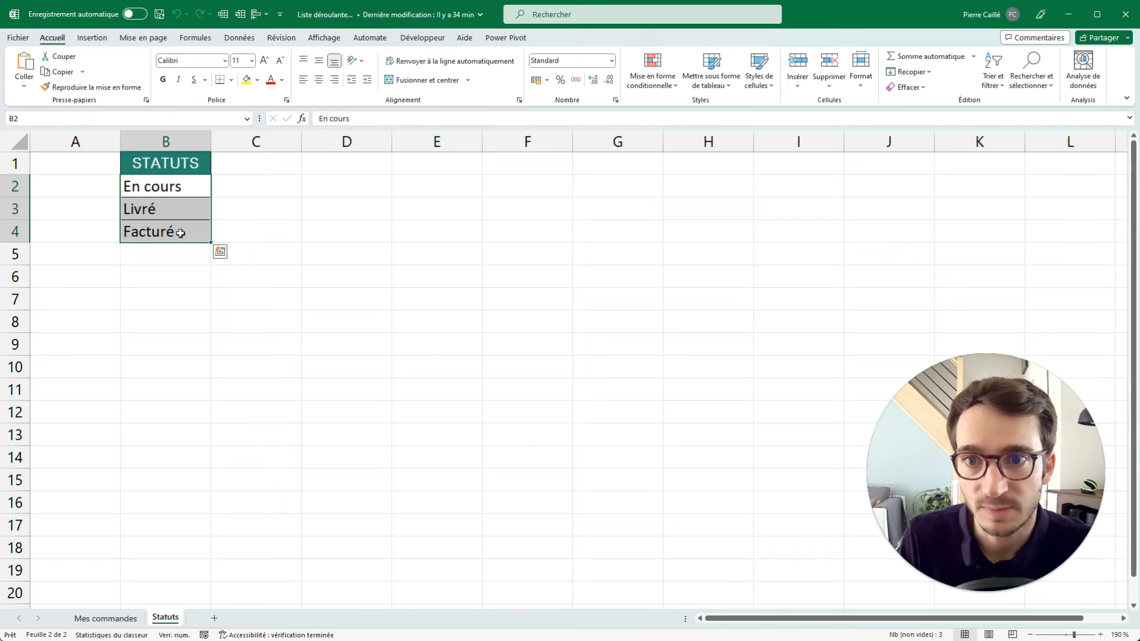
pyautogui.click(200, 39)
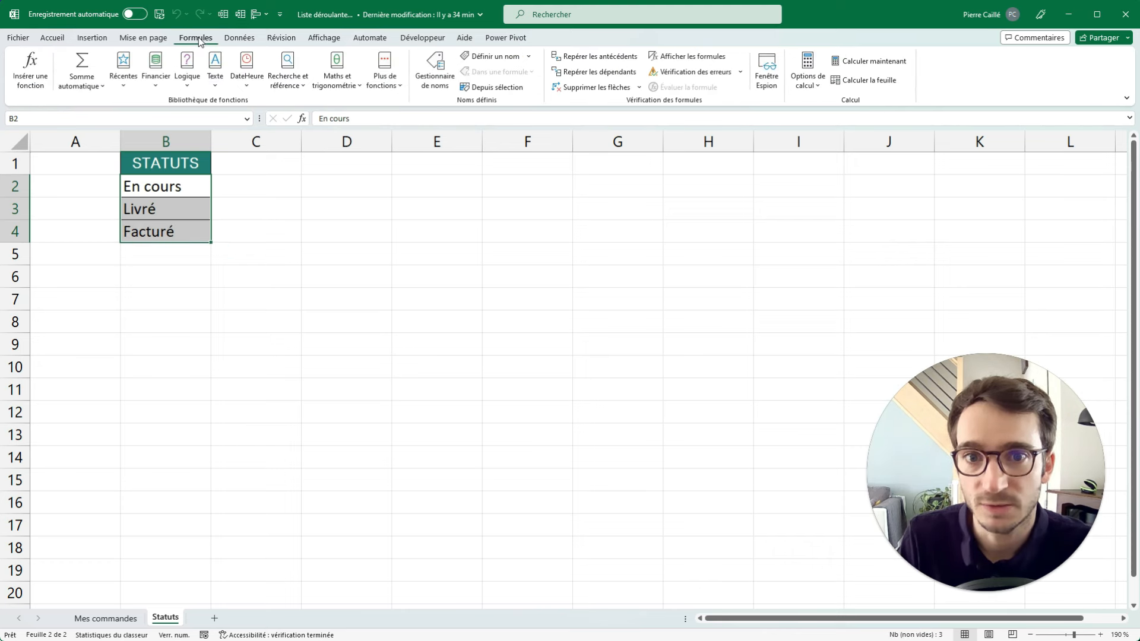
pyautogui.click(492, 60)
pyautogui.moveTo(802, 333); pyautogui.dragTo(451, 228)
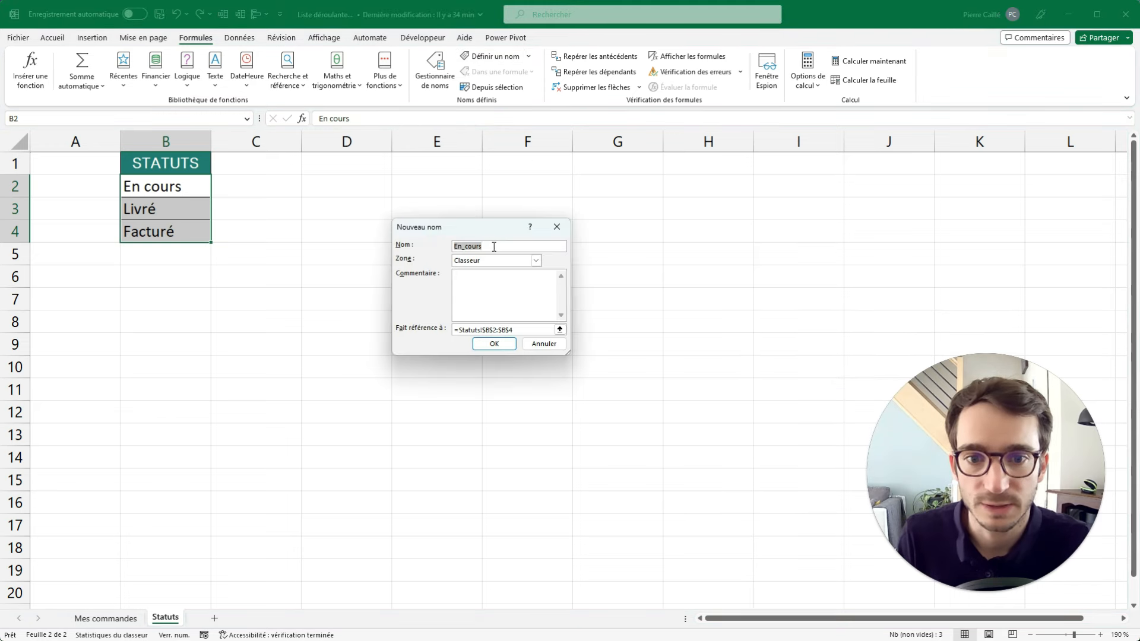
pyautogui.write('LISTE_')
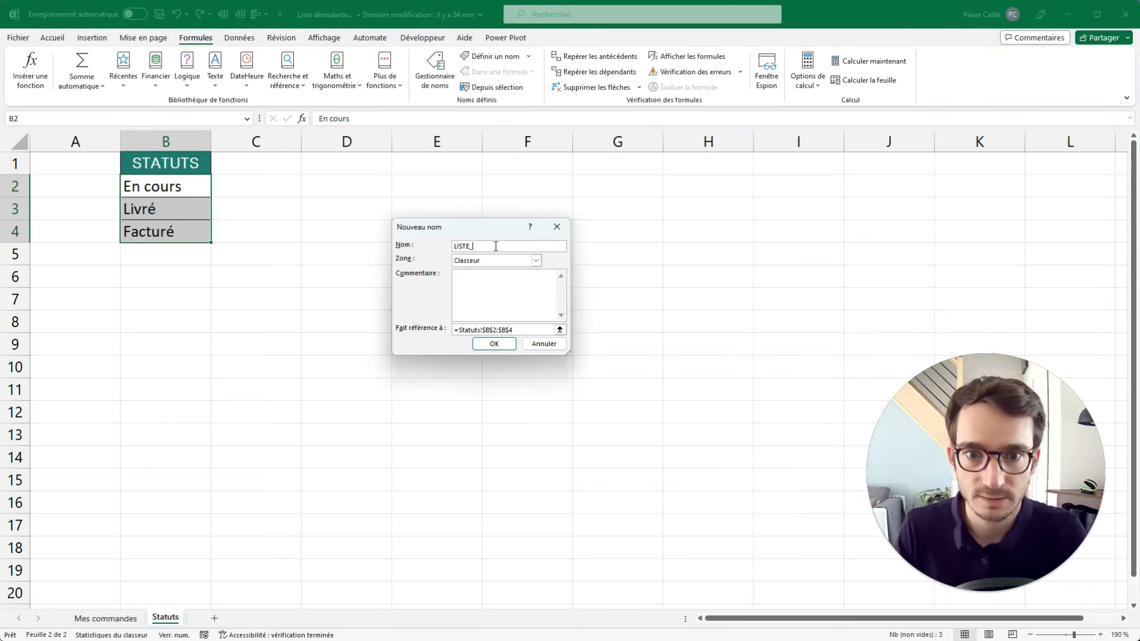
pyautogui.write('statuts')
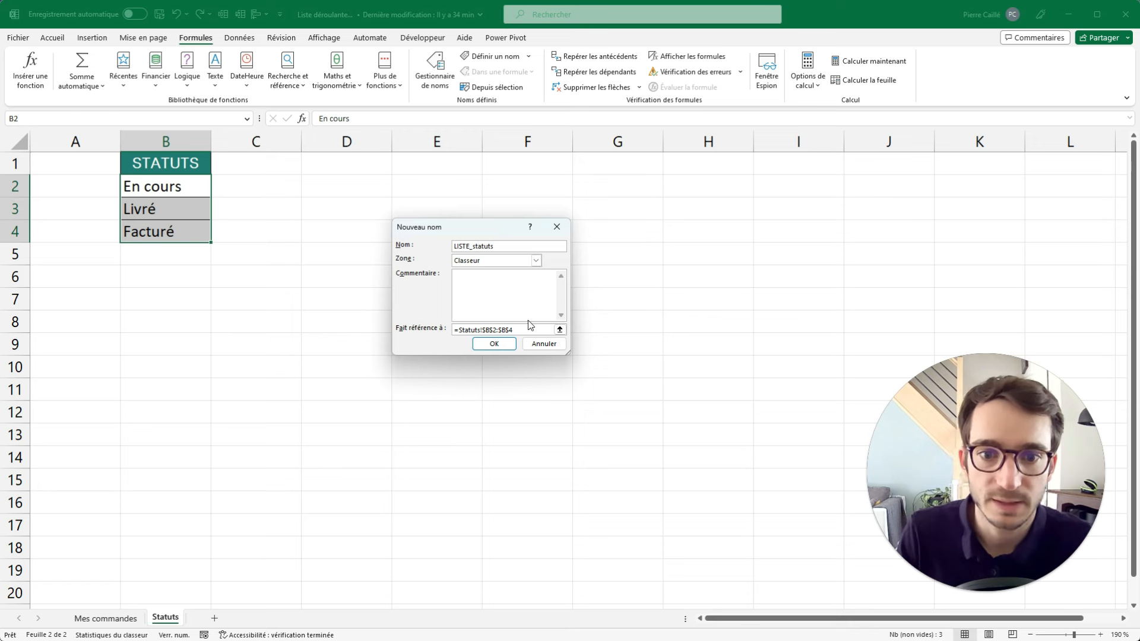
pyautogui.click(493, 344)
pyautogui.click(496, 235)
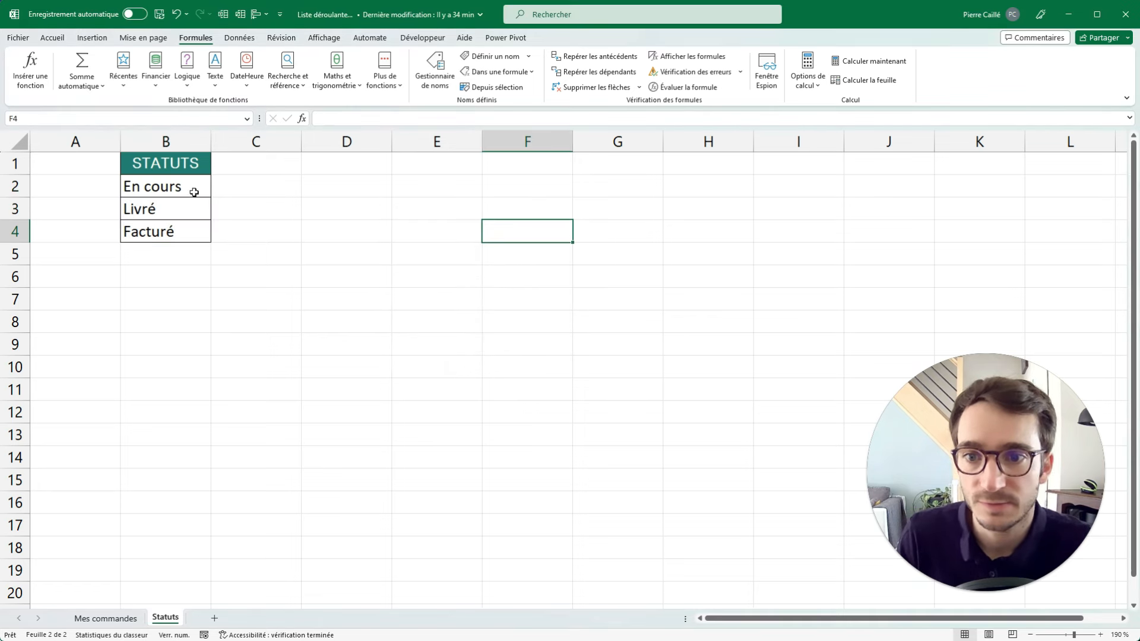
pyautogui.moveTo(181, 188); pyautogui.dragTo(168, 232)
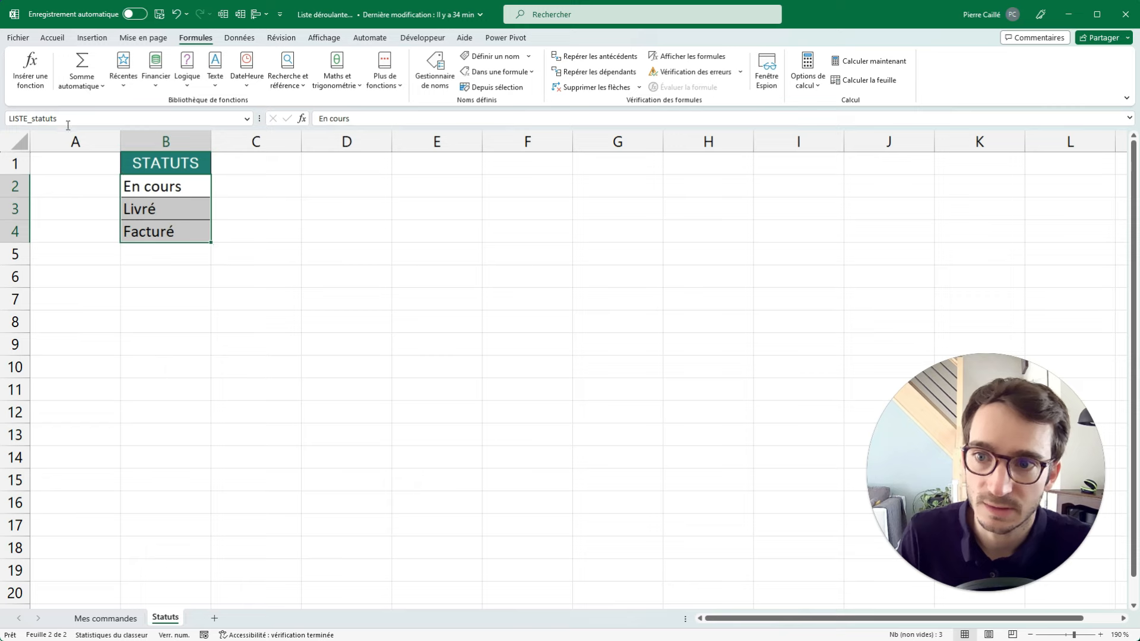
pyautogui.click(71, 204)
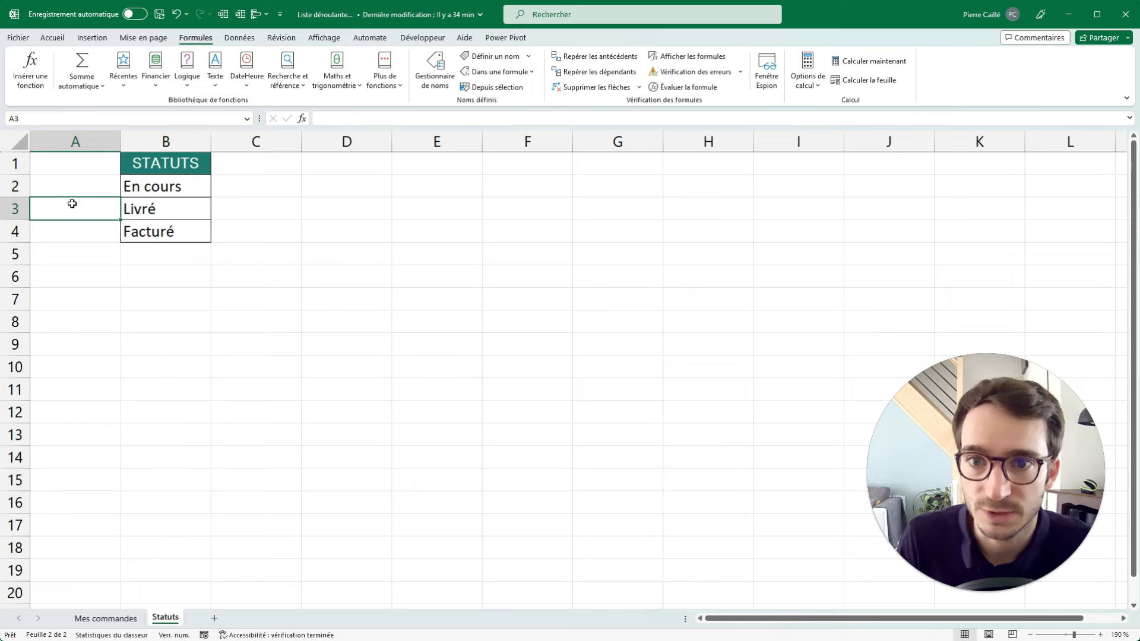
# Step: Apply list data validation with the source =LISTE_statuts to STATUT cells E2:E20 on the Mes commandes sheet
pyautogui.click(118, 618)
pyautogui.moveTo(363, 198); pyautogui.dragTo(364, 566)
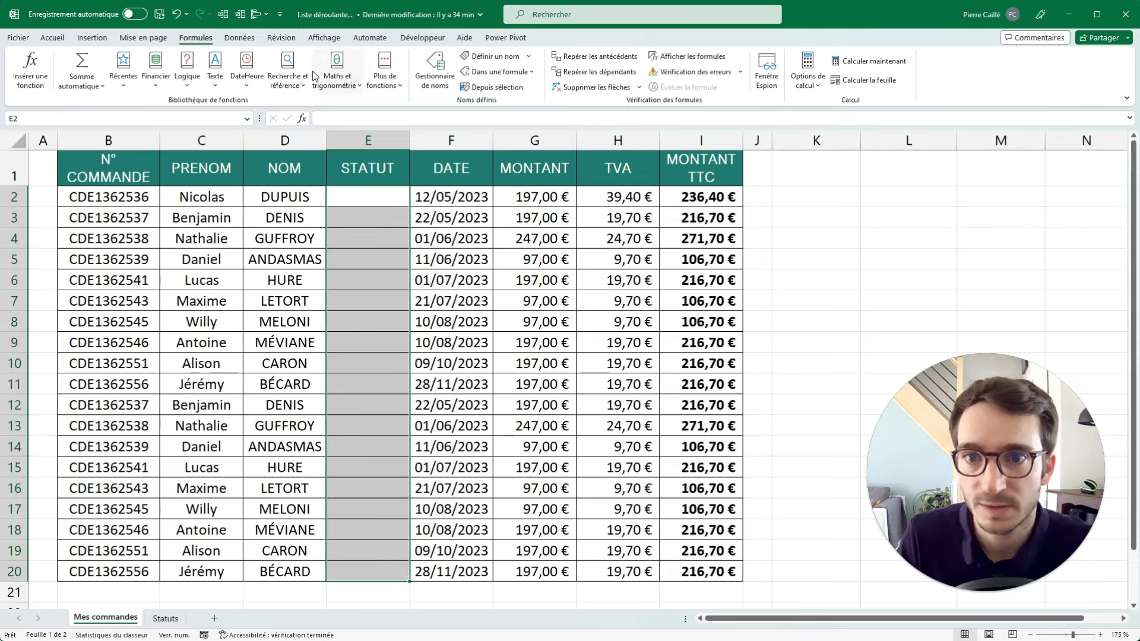
pyautogui.click(243, 40)
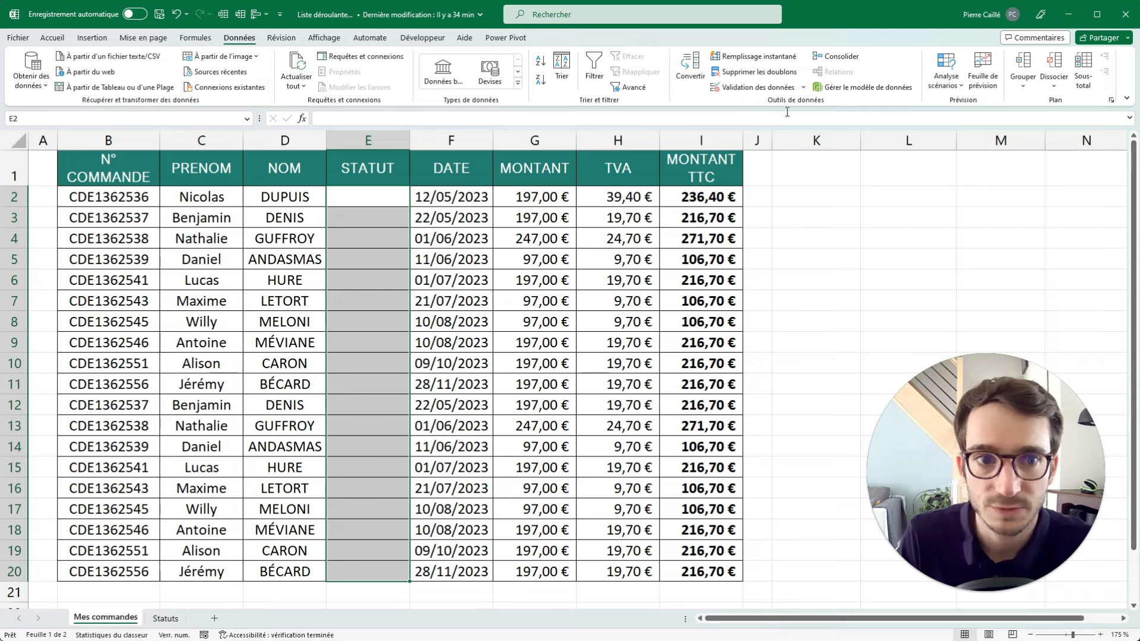
pyautogui.click(790, 89)
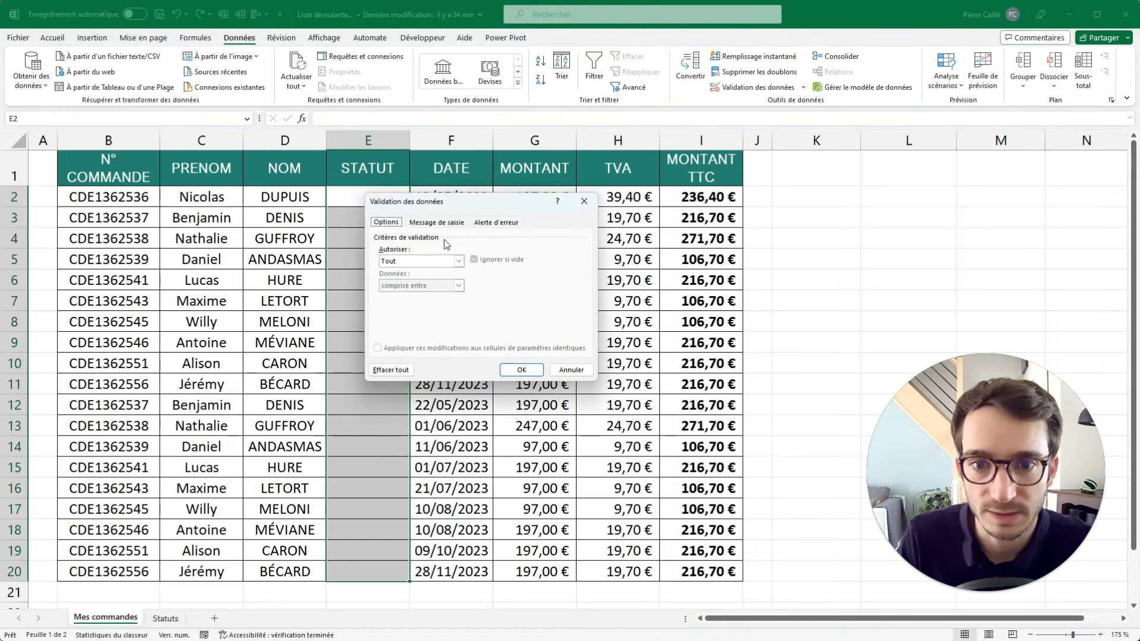
pyautogui.click(458, 261)
pyautogui.click(392, 296)
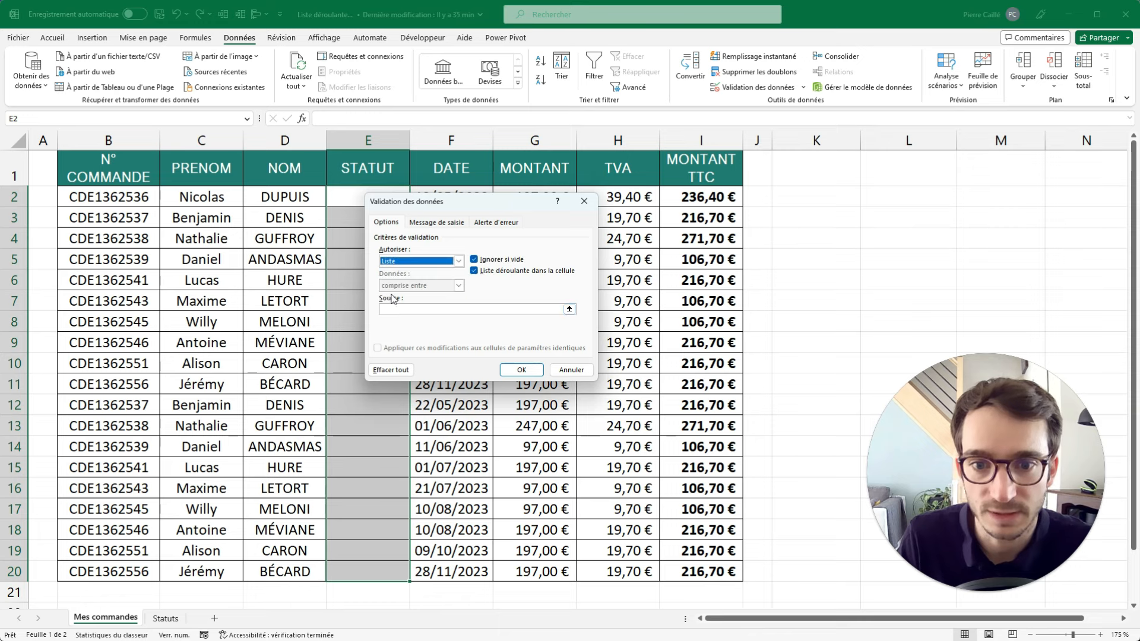
pyautogui.click(416, 308)
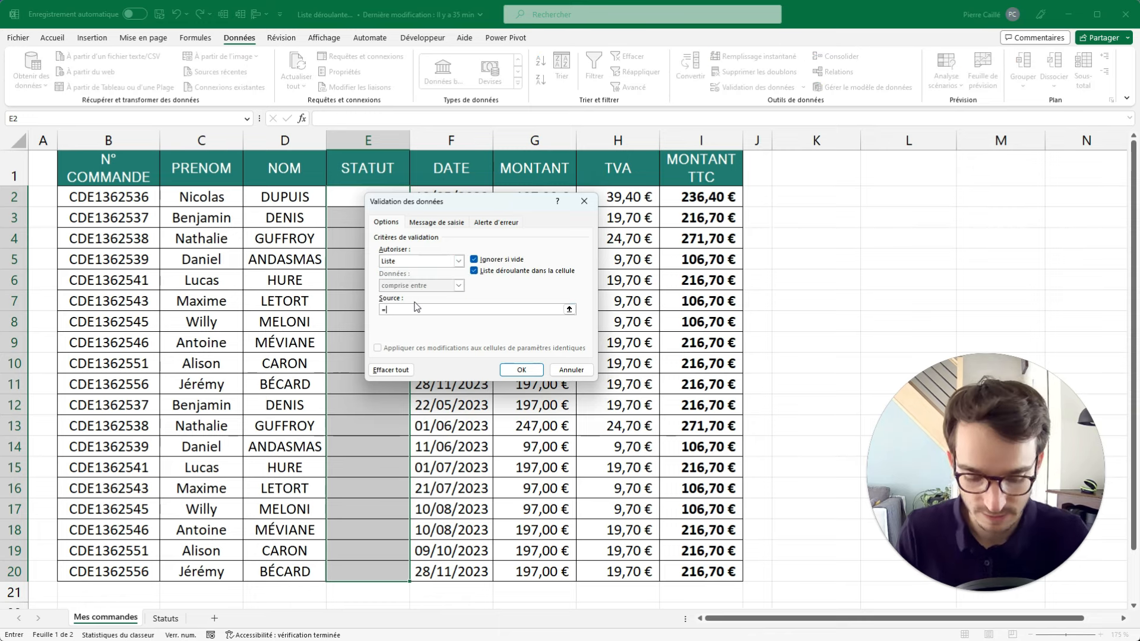
pyautogui.write('LISTE_statuts')
pyautogui.click(521, 369)
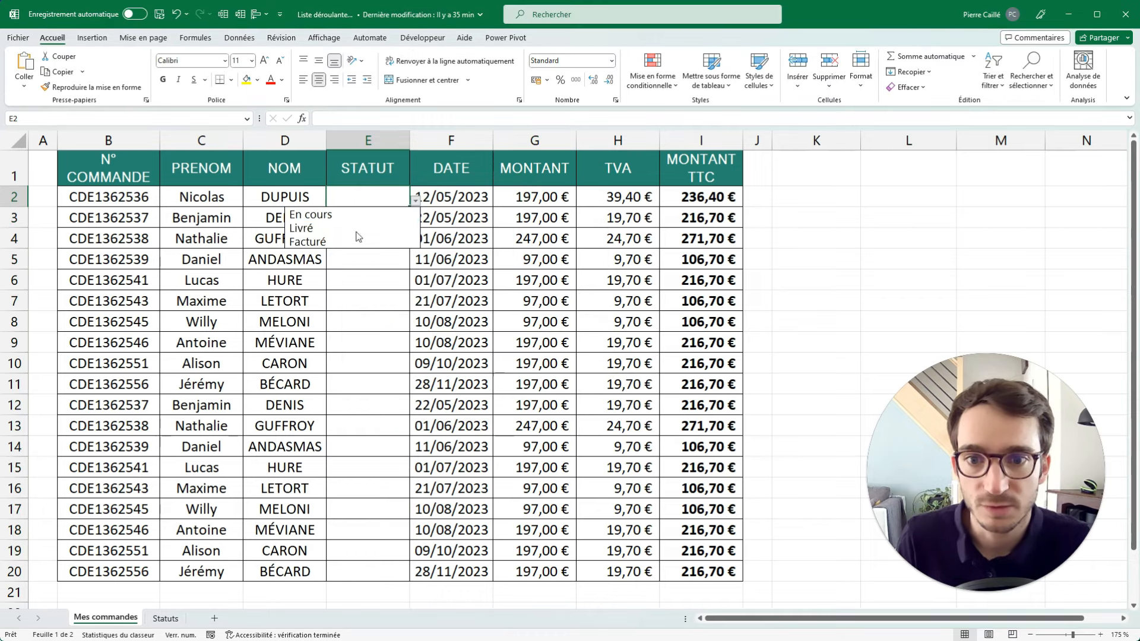
# Step: Try the status drop-downs by choosing Livré in E2 and a status in E5, and undo both entries
pyautogui.click(356, 226)
pyautogui.click(406, 265)
pyautogui.click(415, 264)
pyautogui.click(356, 302)
pyautogui.click(374, 191)
pyautogui.hotkey('ctrl', 'z')
pyautogui.hotkey('ctrl', 'z')
# Step: Review the source list on the Statuts sheet and the drop-down options offered in cell E2 of Mes commandes
pyautogui.click(165, 617)
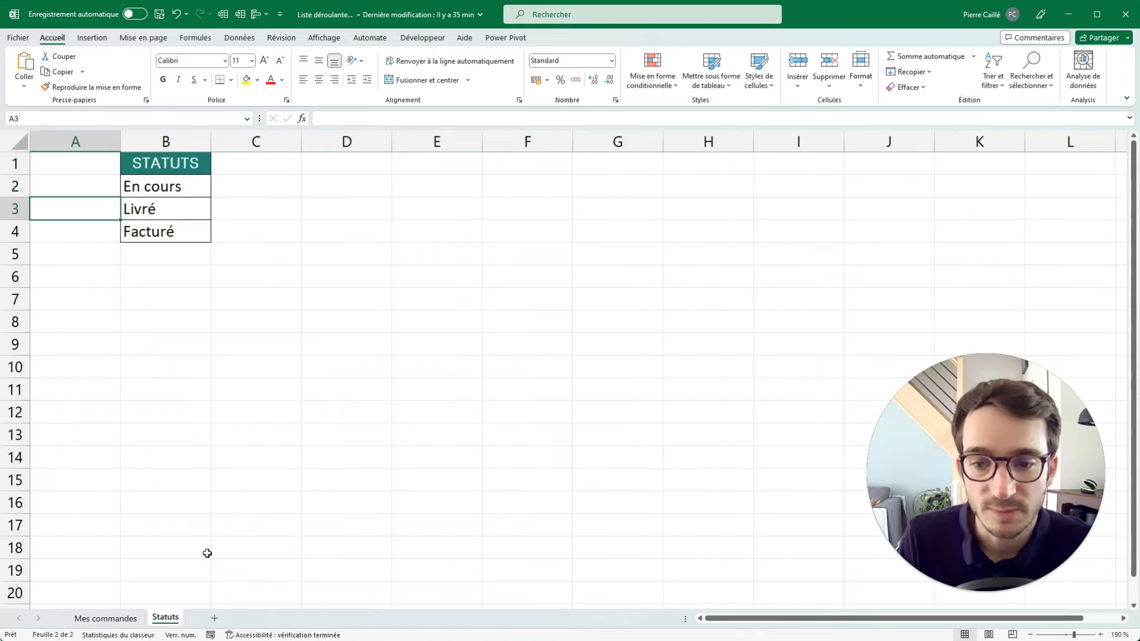
pyautogui.click(101, 619)
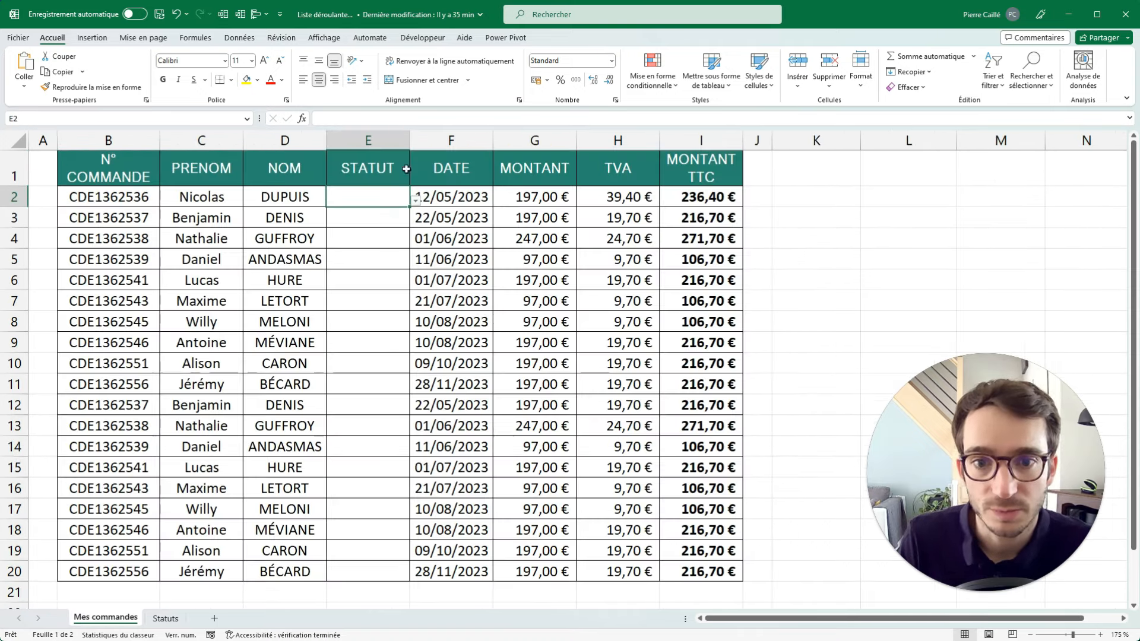
pyautogui.moveTo(370, 200); pyautogui.dragTo(352, 572)
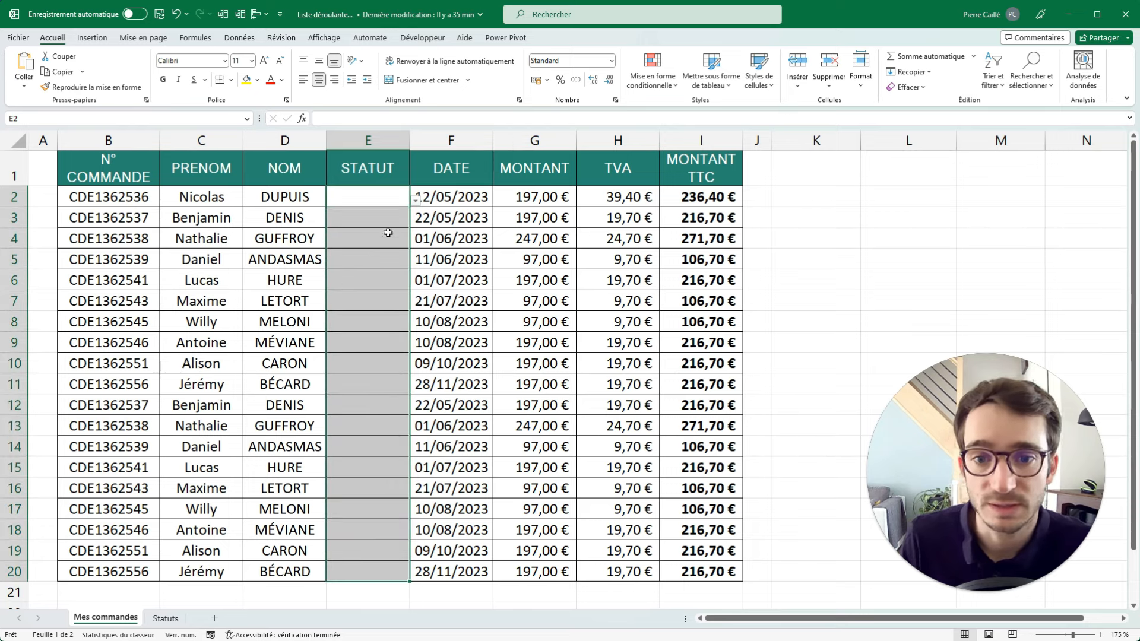
pyautogui.click(399, 202)
pyautogui.click(418, 200)
pyautogui.click(398, 199)
pyautogui.click(415, 201)
pyautogui.press('Escape')
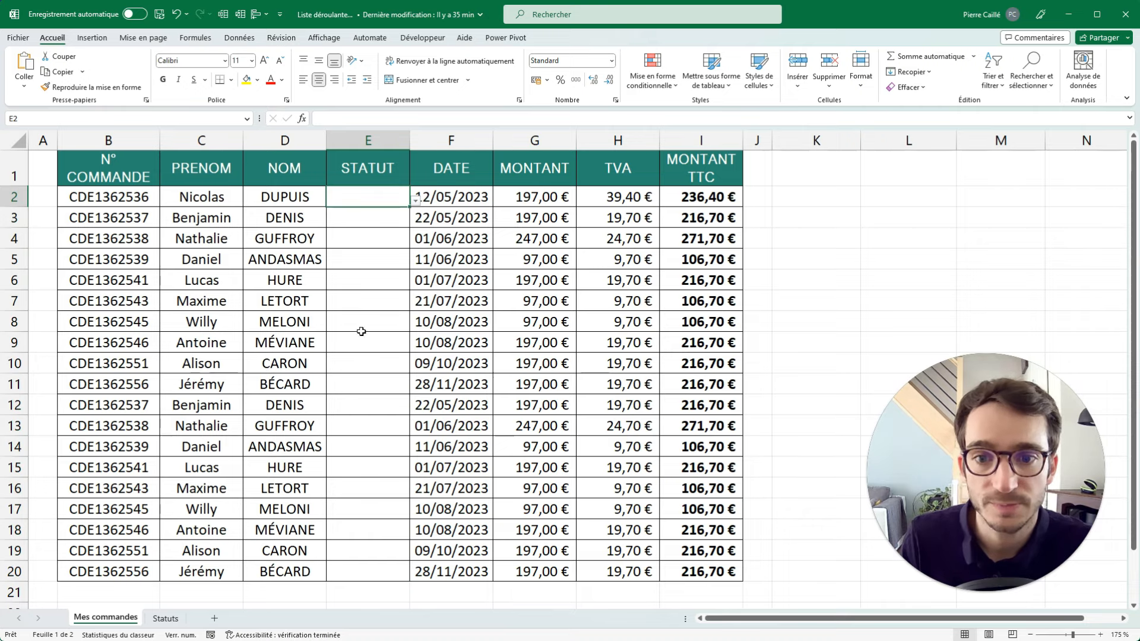
# Step: Add the status Payé in cell B5, below Facturé on the Statuts sheet
pyautogui.click(166, 619)
pyautogui.click(193, 259)
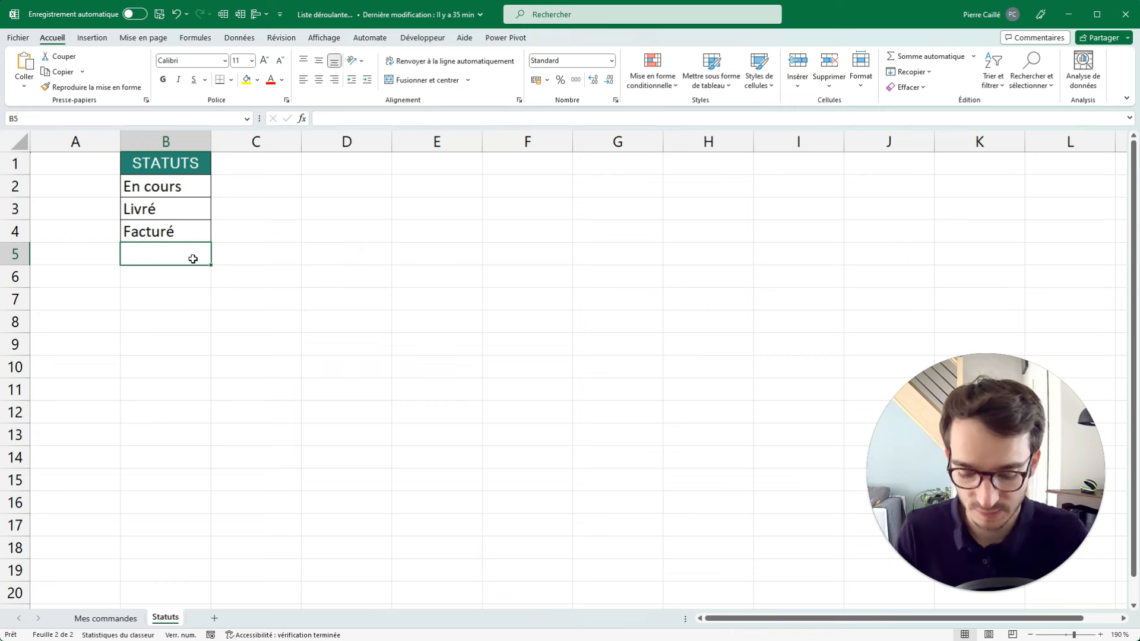
pyautogui.write('Payé')
pyautogui.press('Return')
# Step: Extend the LISTE_statuts name's reference to =Statuts!$B$2:$B$5 in the name manager
pyautogui.click(188, 183)
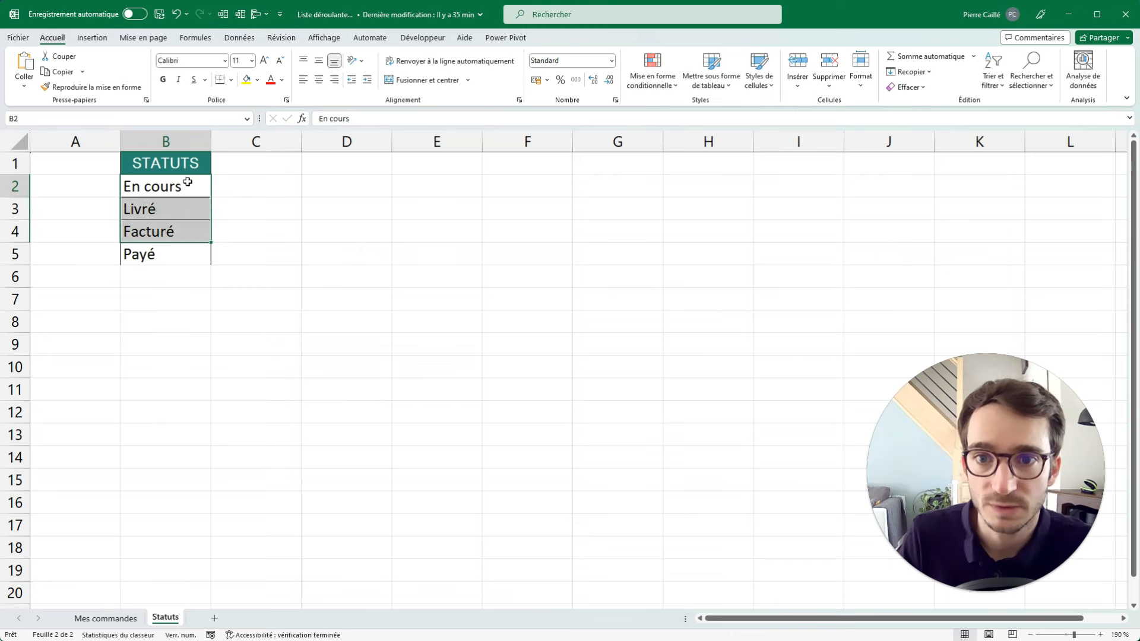
pyautogui.click(209, 40)
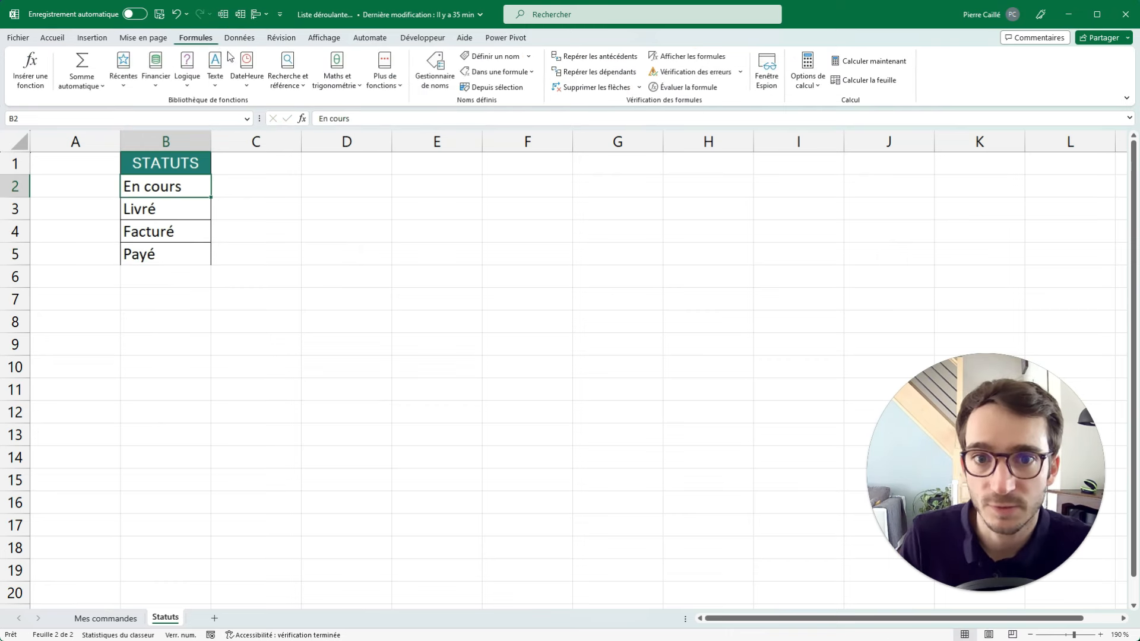
pyautogui.click(436, 70)
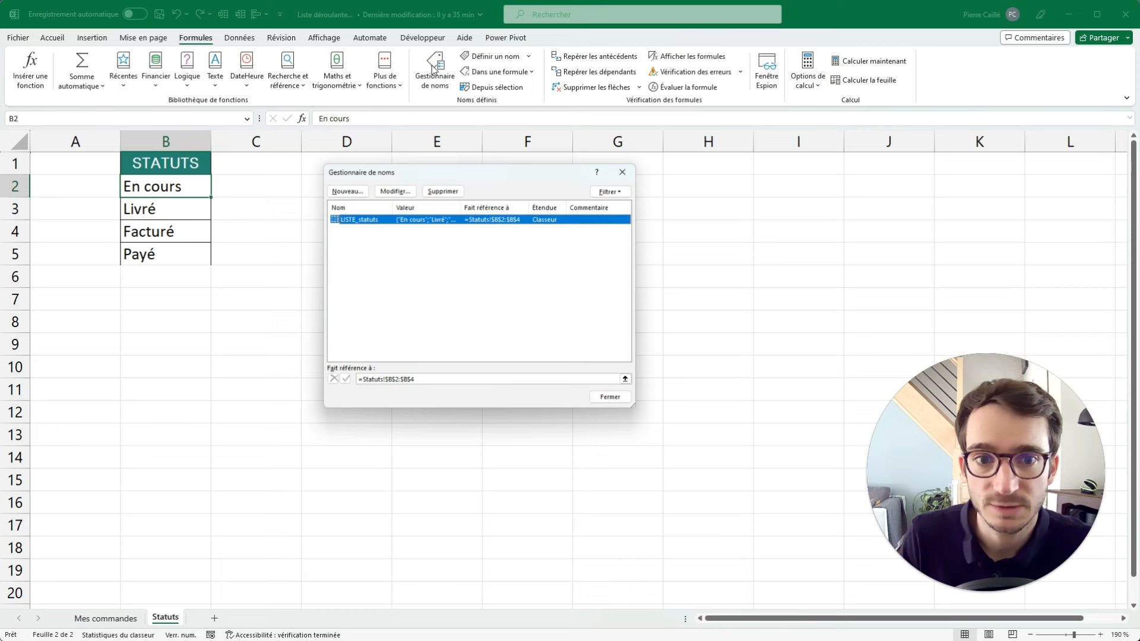
pyautogui.click(389, 189)
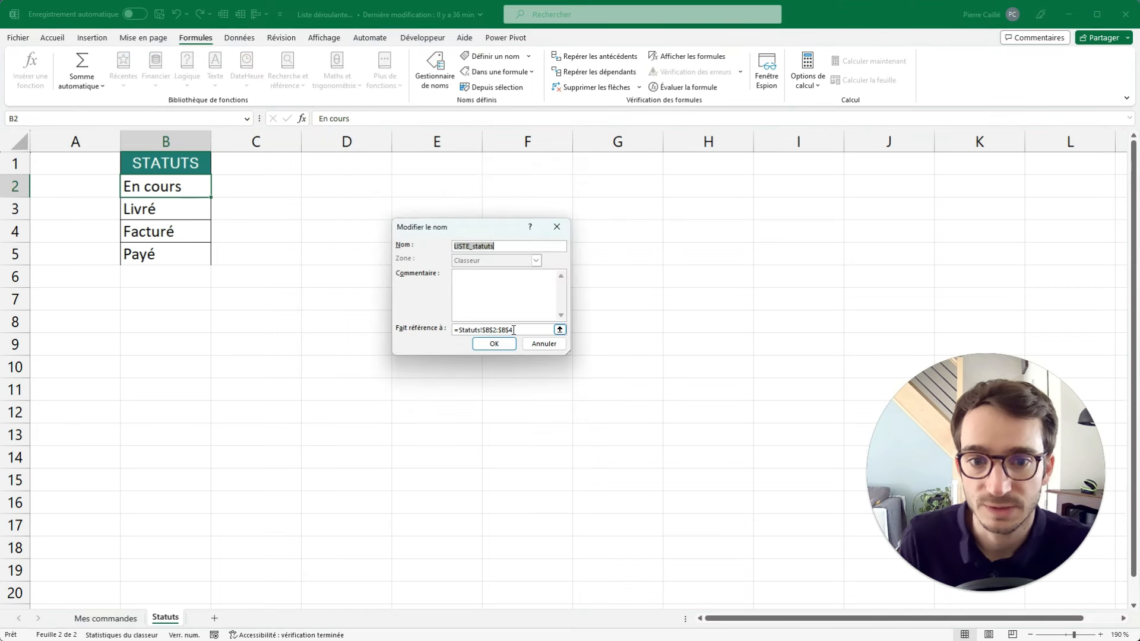
pyautogui.click(513, 329)
pyautogui.press('BackSpace')
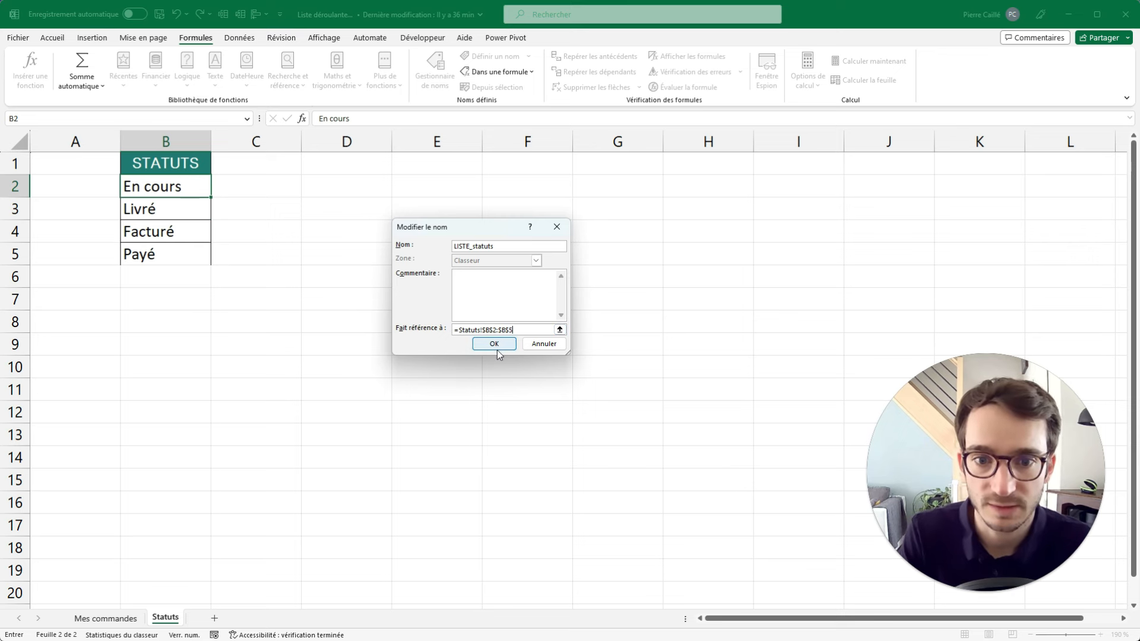
pyautogui.click(494, 344)
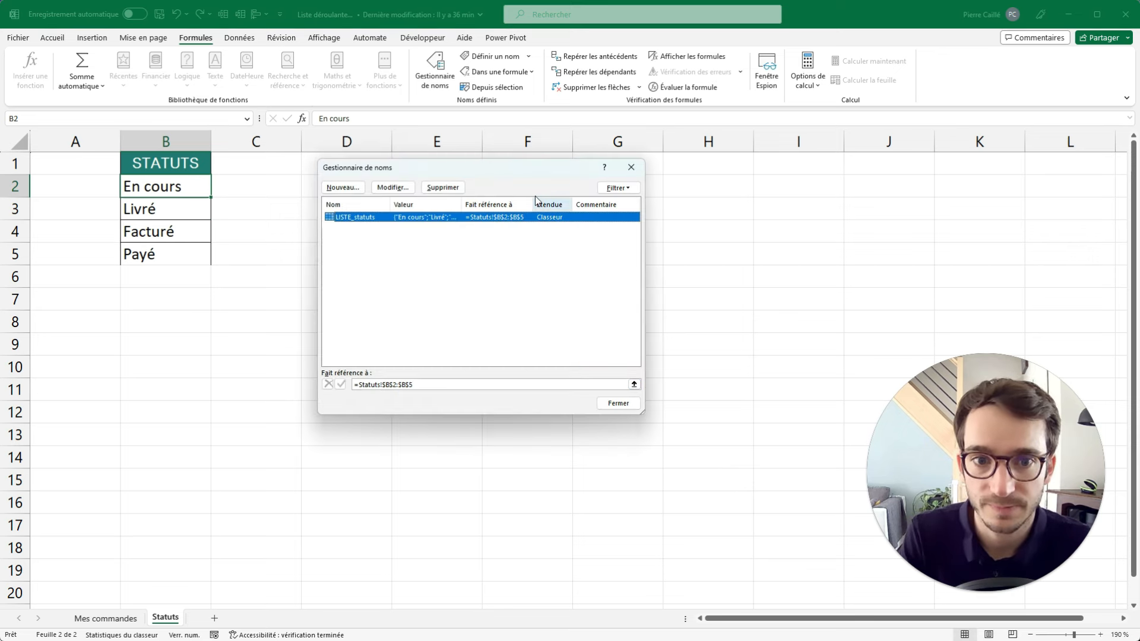
pyautogui.click(618, 403)
pyautogui.moveTo(161, 186); pyautogui.dragTo(168, 253)
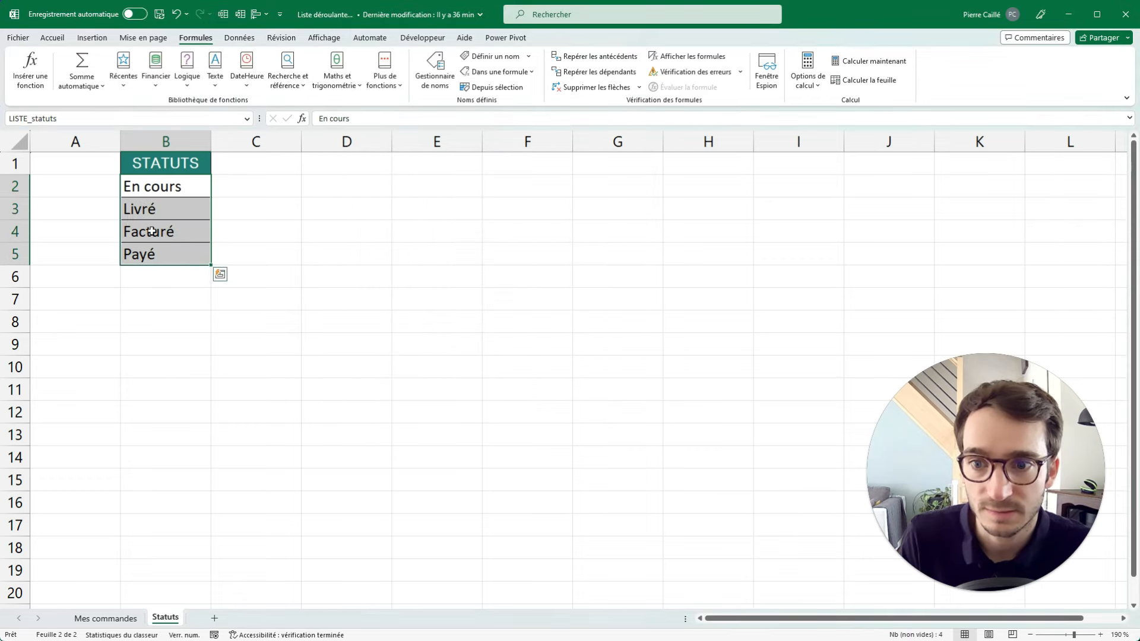
# Step: Check the status options offered by the drop-down in cell E3 of the Mes commandes sheet
pyautogui.click(98, 620)
pyautogui.click(377, 215)
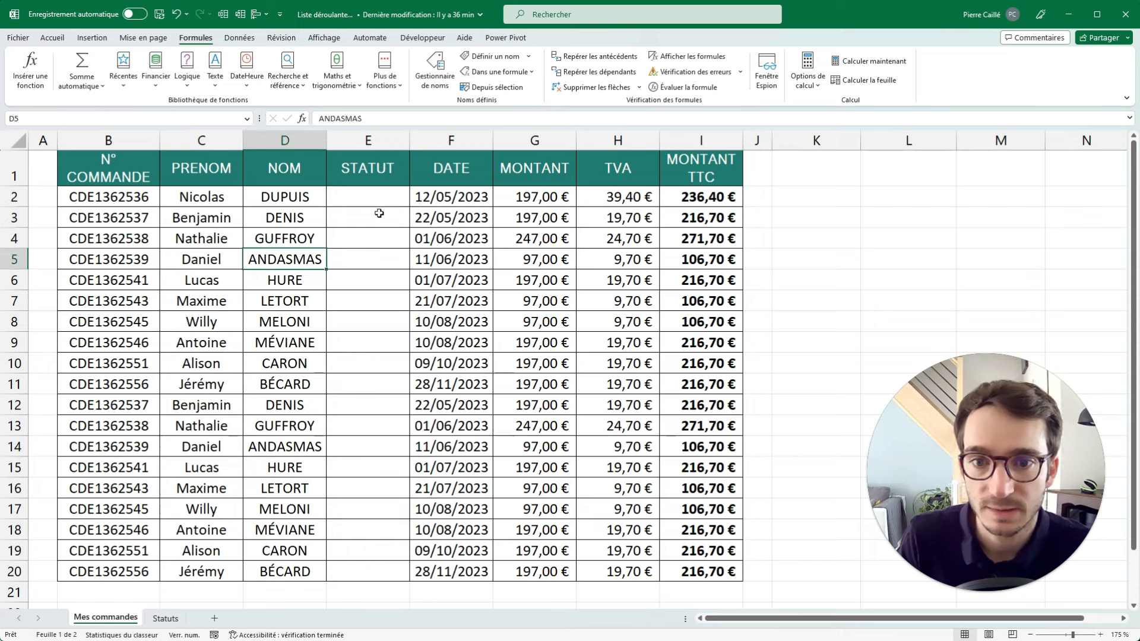
pyautogui.click(415, 221)
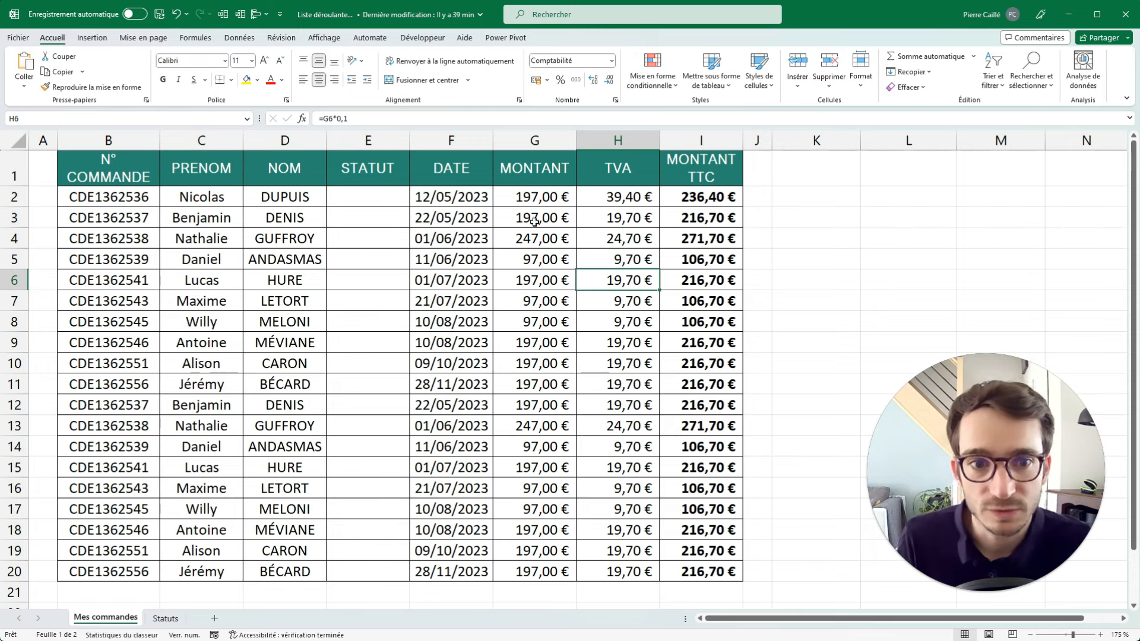
pyautogui.moveTo(712, 197); pyautogui.dragTo(136, 194)
pyautogui.click(405, 196)
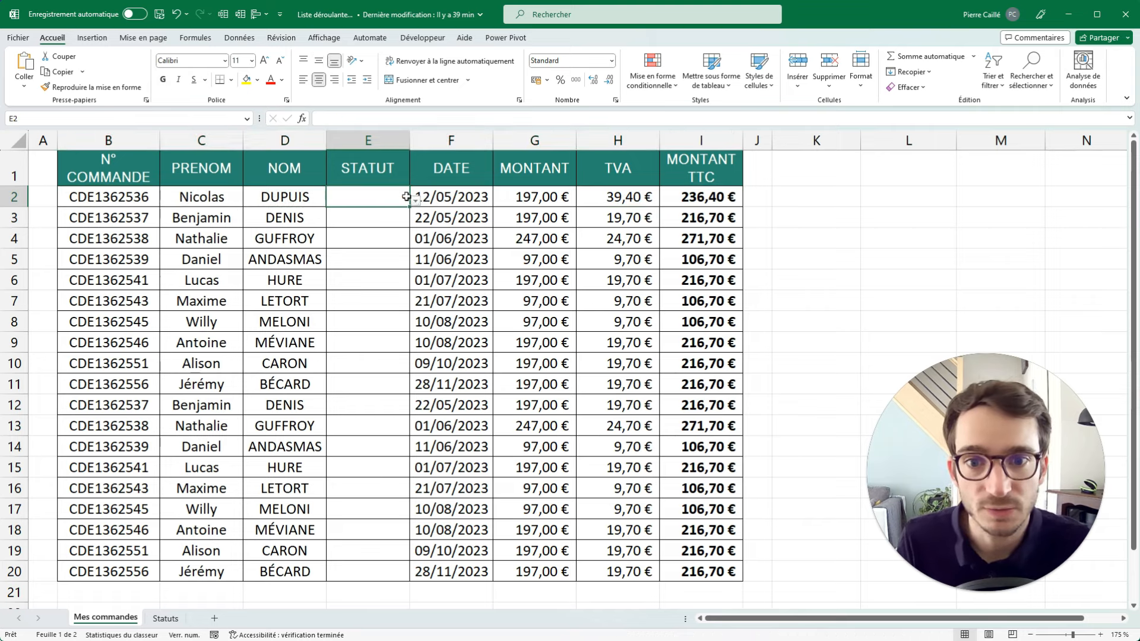
pyautogui.click(415, 200)
pyautogui.click(347, 227)
pyautogui.hotkey('ctrl', 'z')
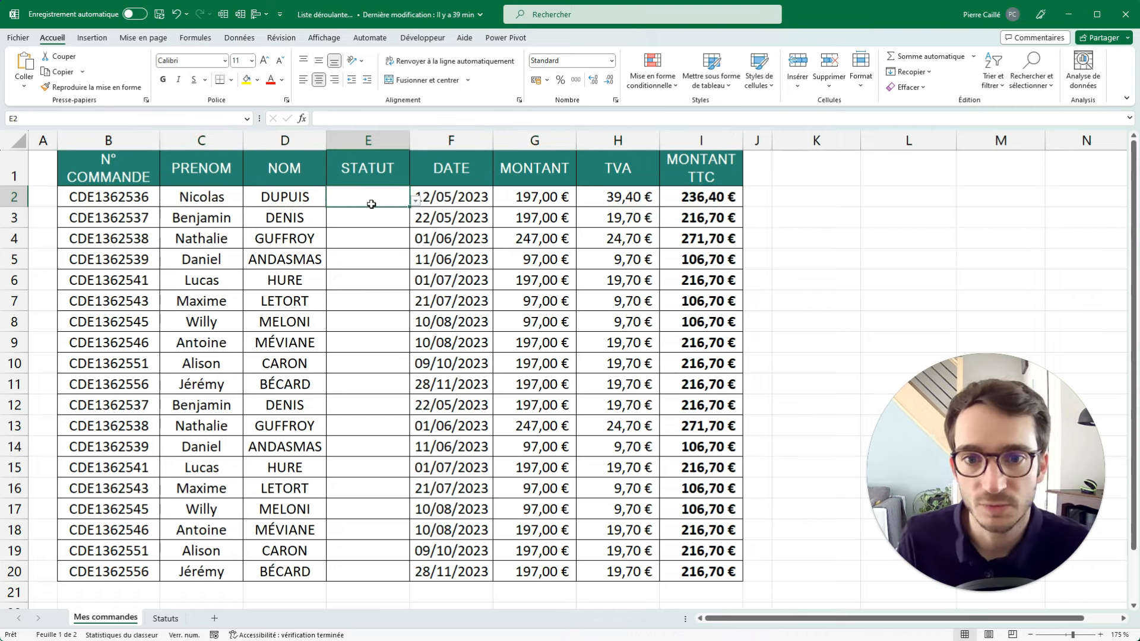
# Step: Start a new conditional formatting rule for the orders range B2:I20 that uses a formula to determine which cells to format
pyautogui.hotkey('ctrl', 'a')
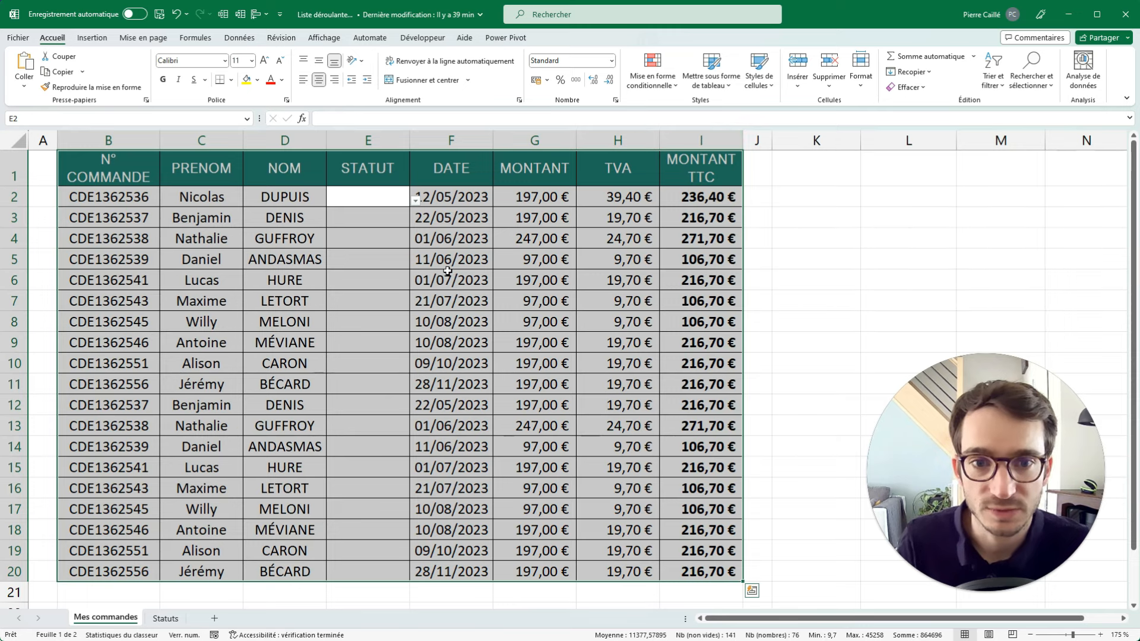
pyautogui.moveTo(684, 177); pyautogui.dragTo(148, 170)
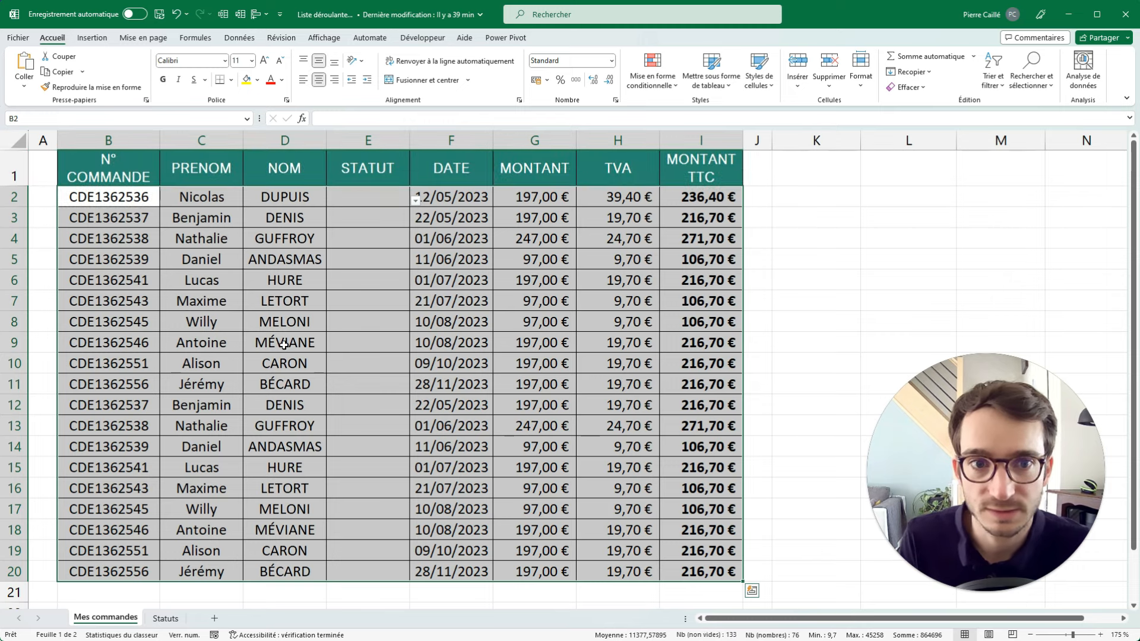
pyautogui.click(650, 89)
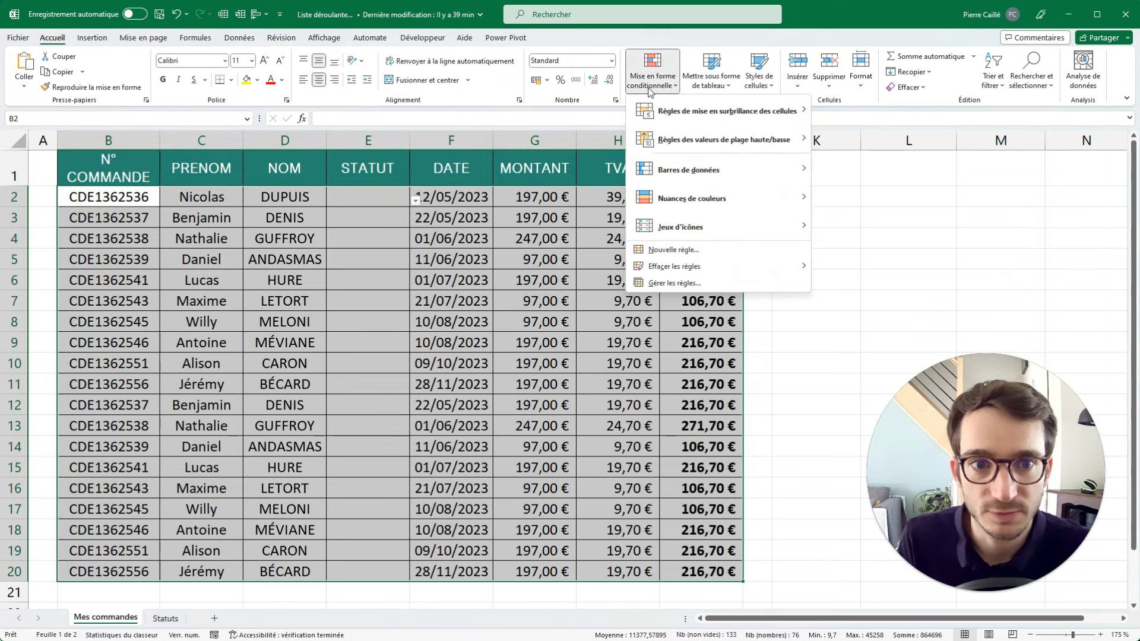
pyautogui.click(665, 249)
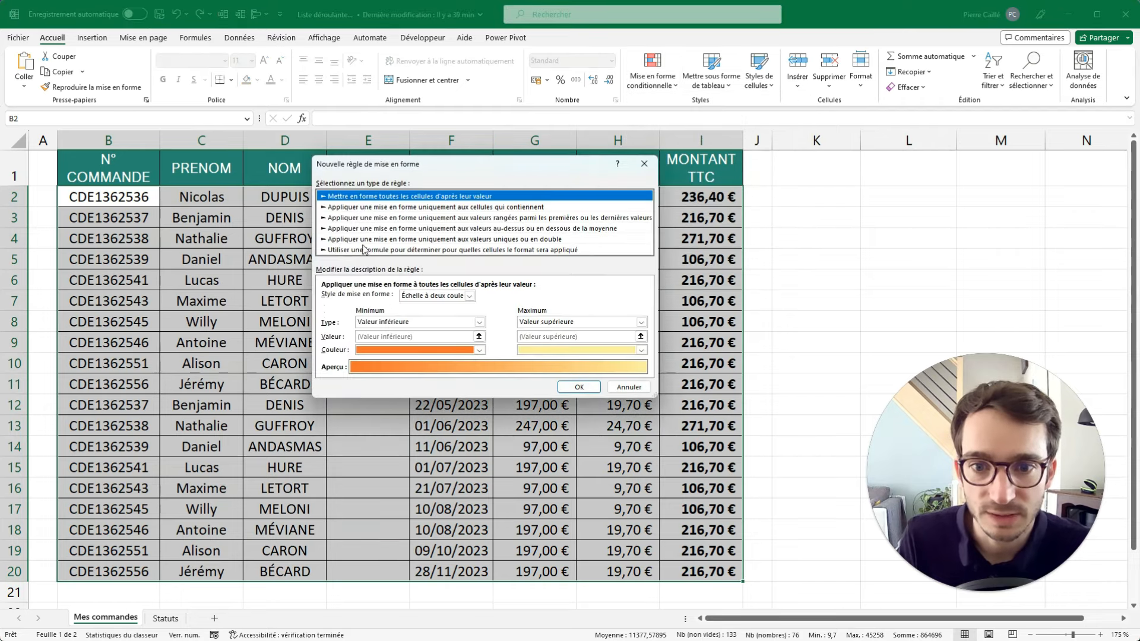
pyautogui.click(359, 250)
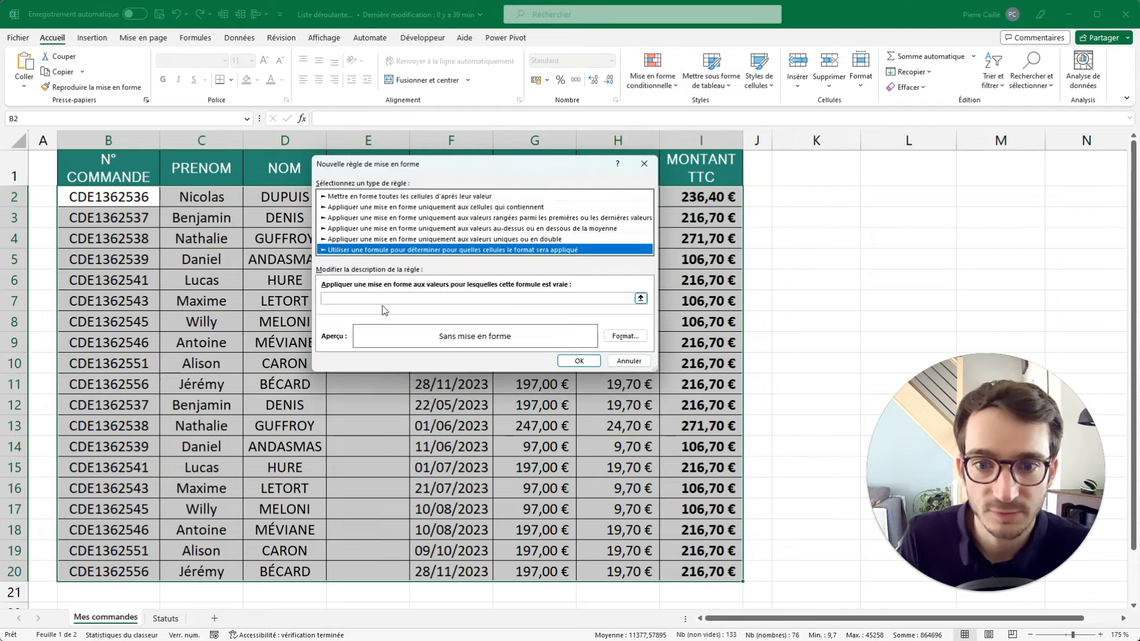
# Step: Enter the rule formula =$E$2=Statuts!$B$2, comparing the first order's status with the En cours entry on the Statuts sheet
pyautogui.click(409, 299)
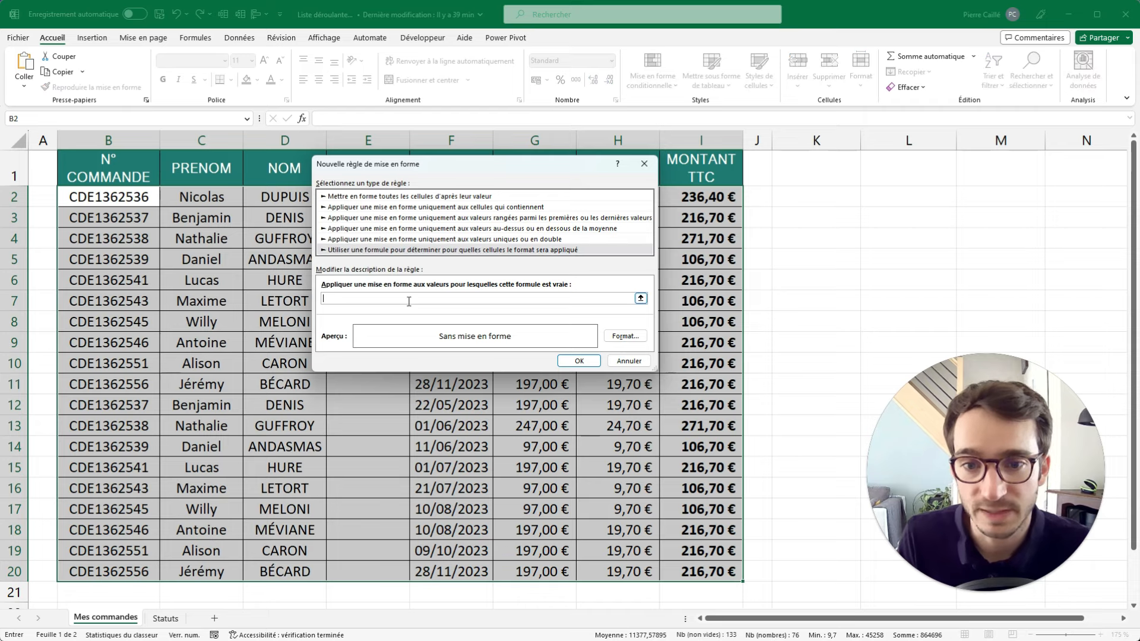
pyautogui.write('=')
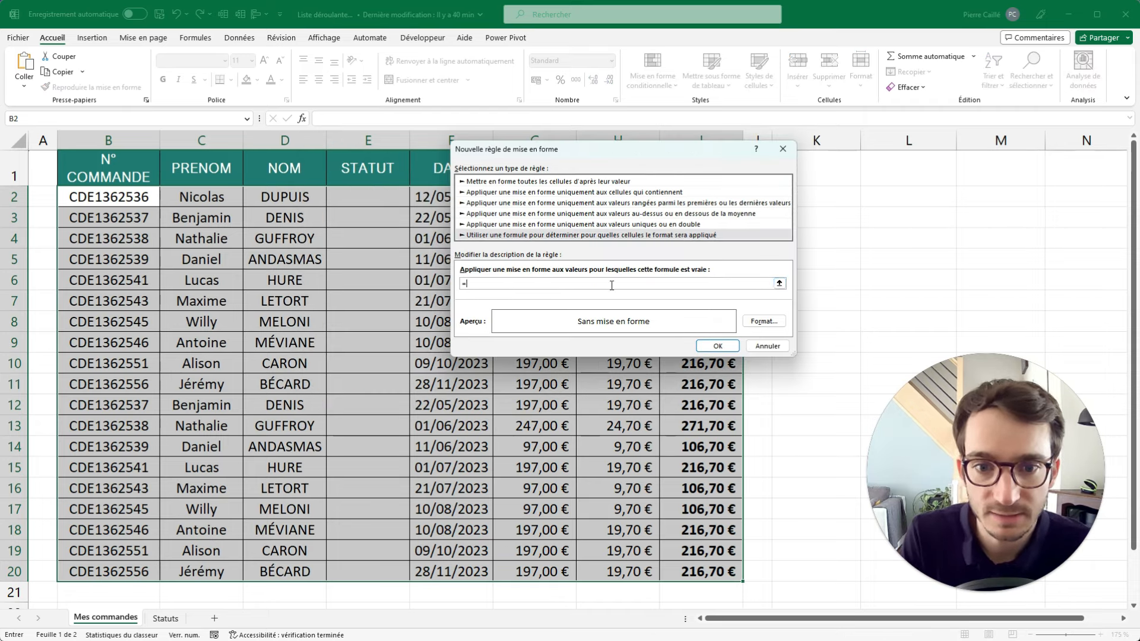
pyautogui.click(778, 283)
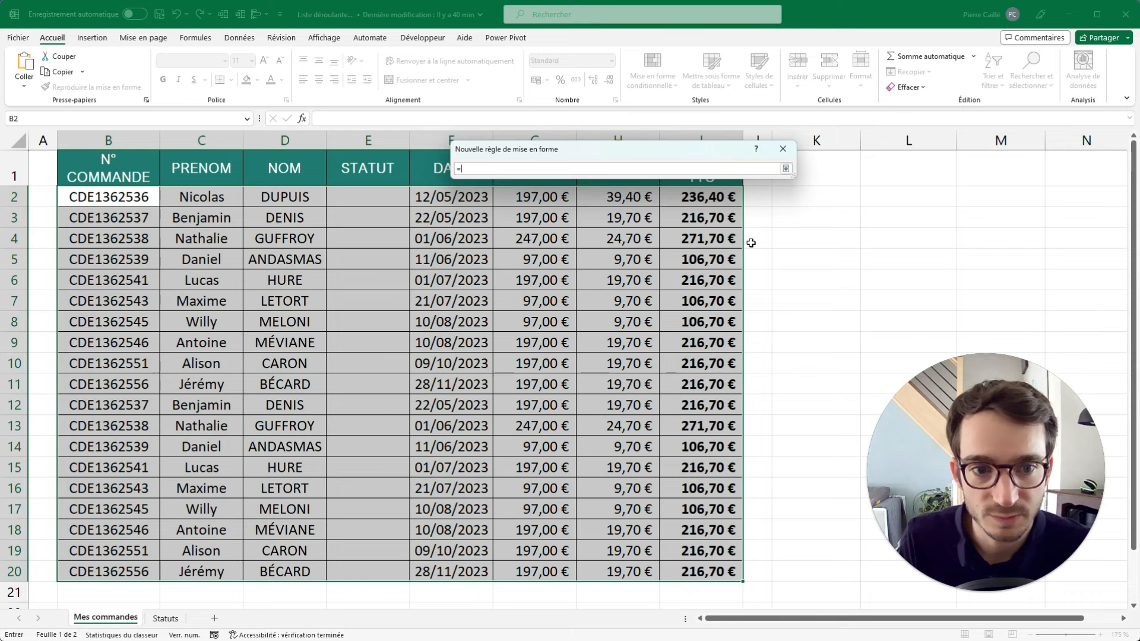
pyautogui.click(356, 197)
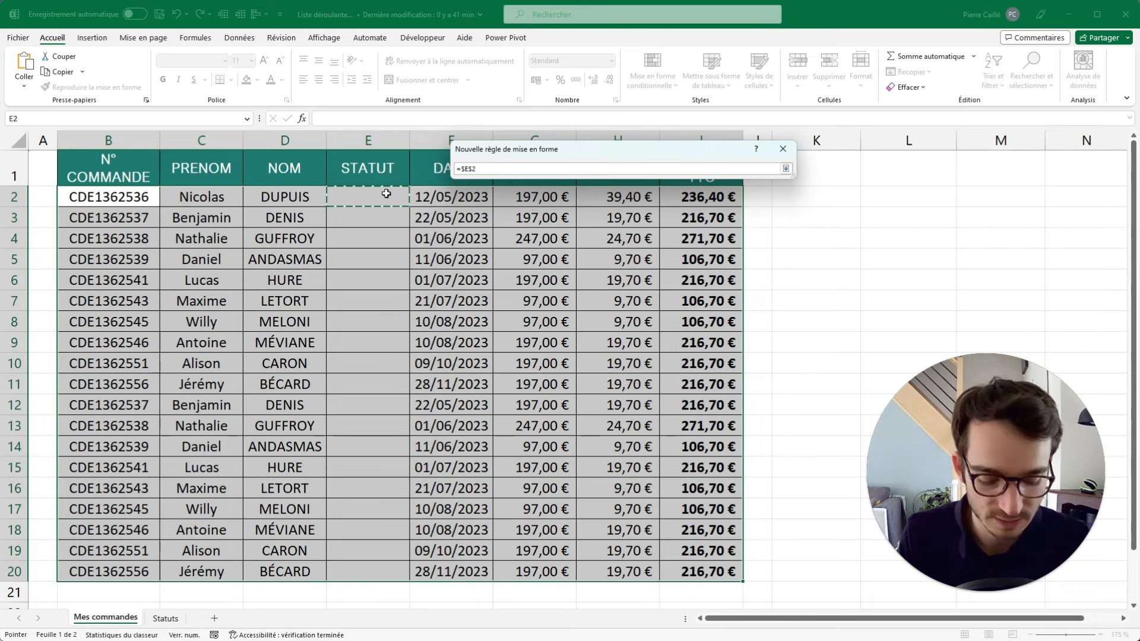
pyautogui.write('=')
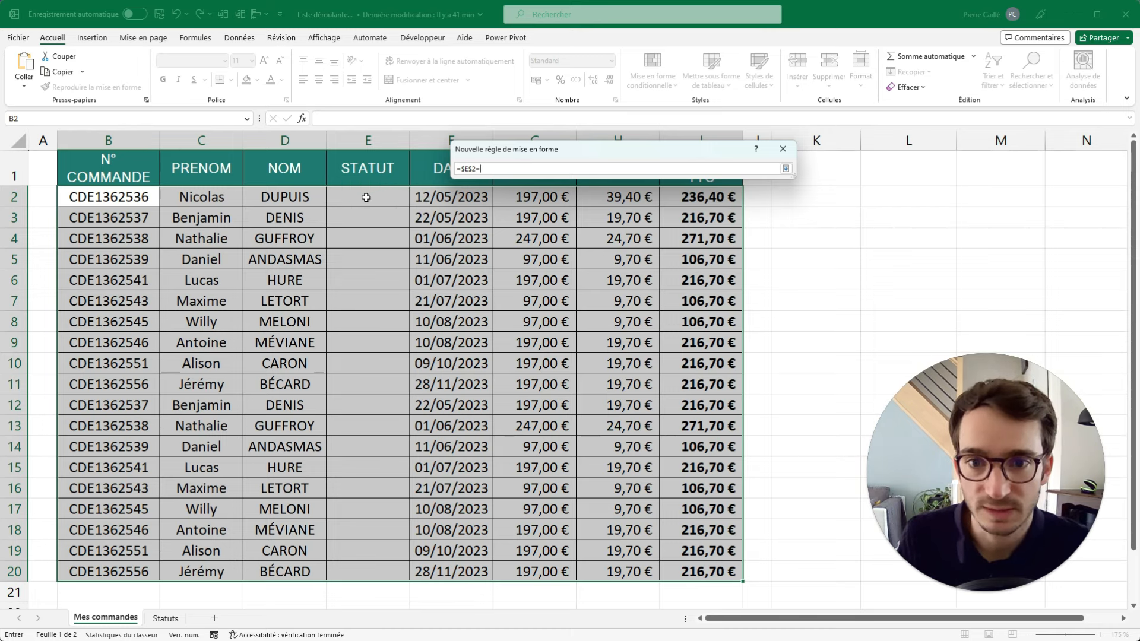
pyautogui.click(165, 618)
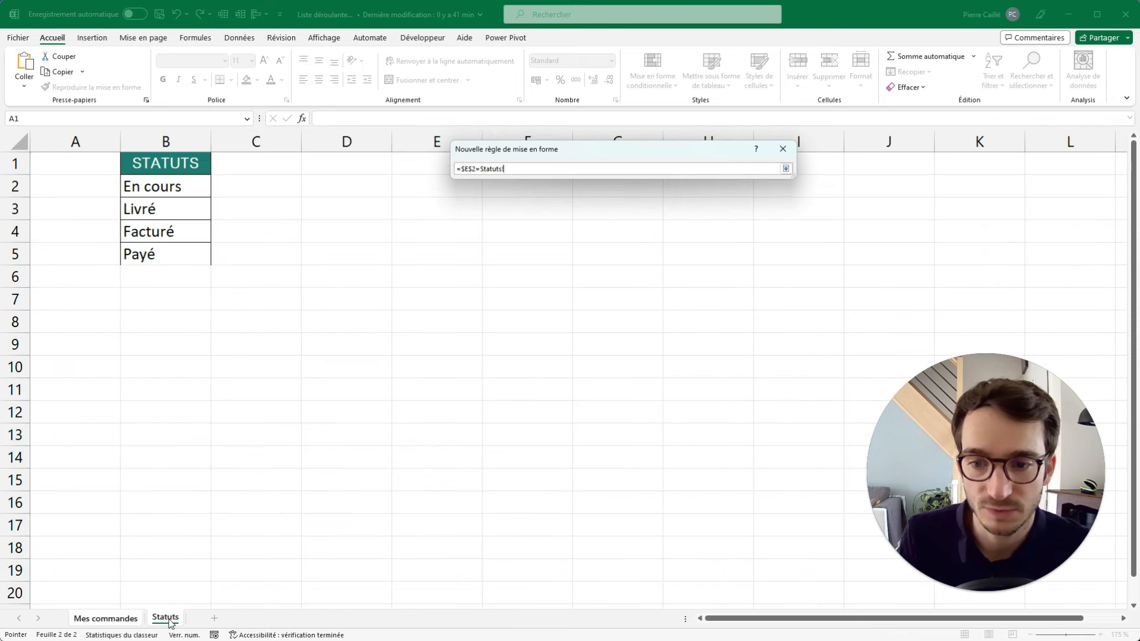
pyautogui.click(166, 187)
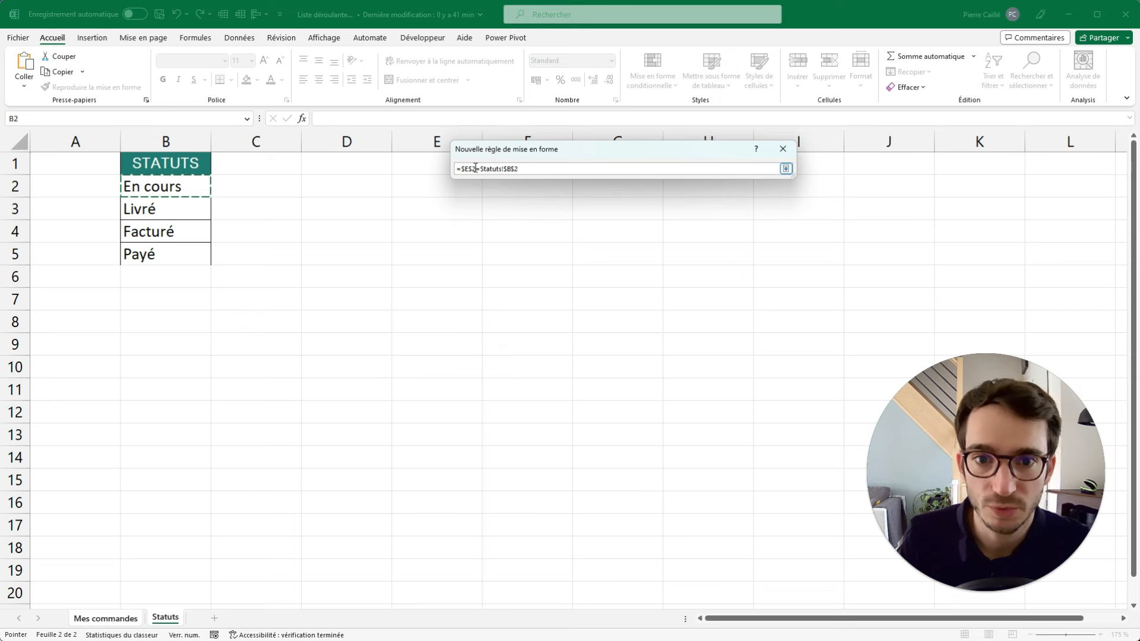
pyautogui.press('Return')
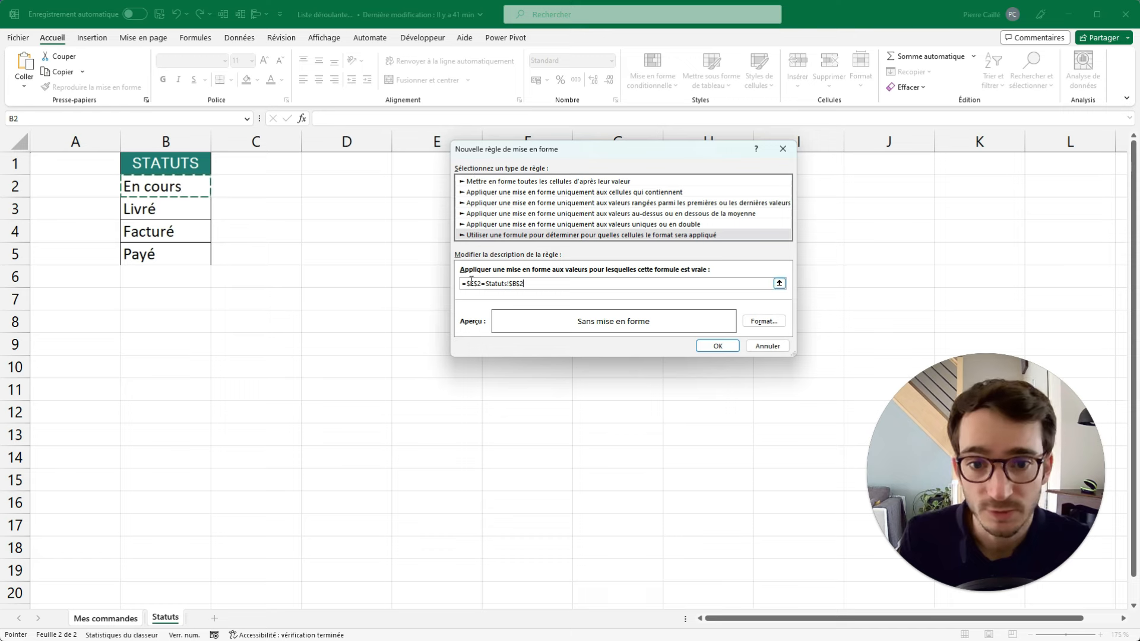
# Step: Give the rule a light gold fill and a gold font colour, and apply it to the orders range
pyautogui.click(764, 322)
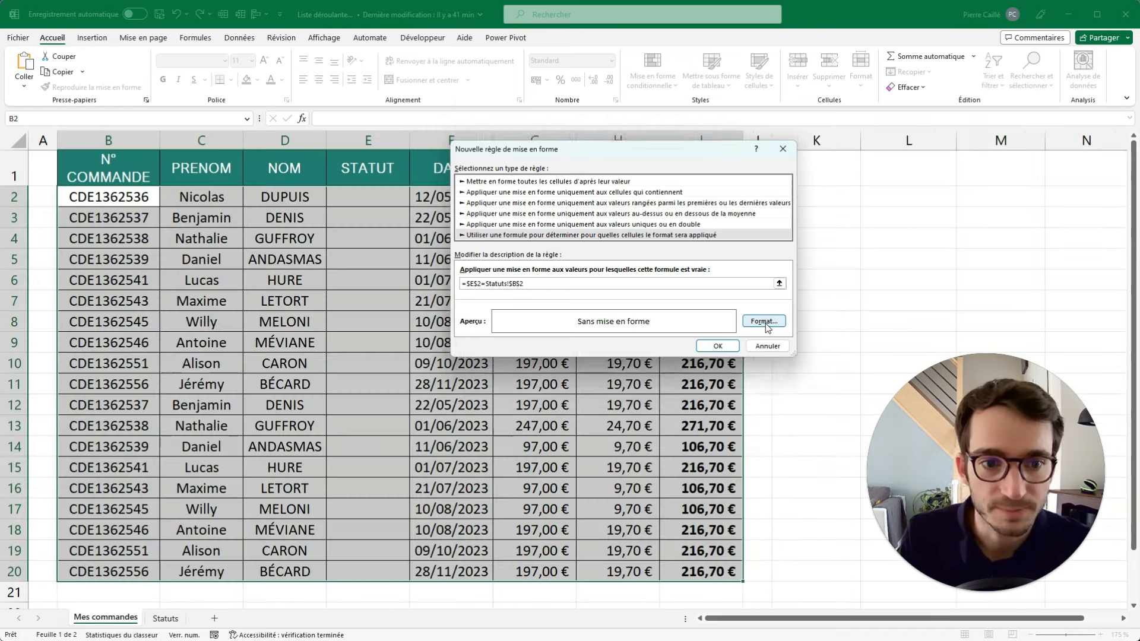
pyautogui.click(585, 113)
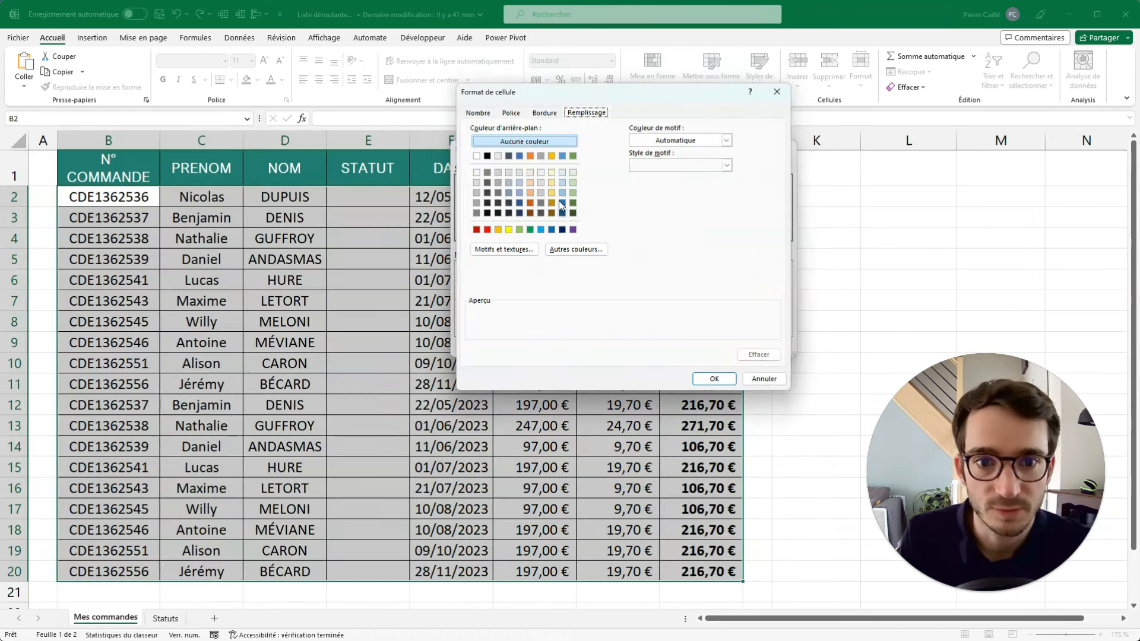
pyautogui.click(551, 175)
pyautogui.click(510, 113)
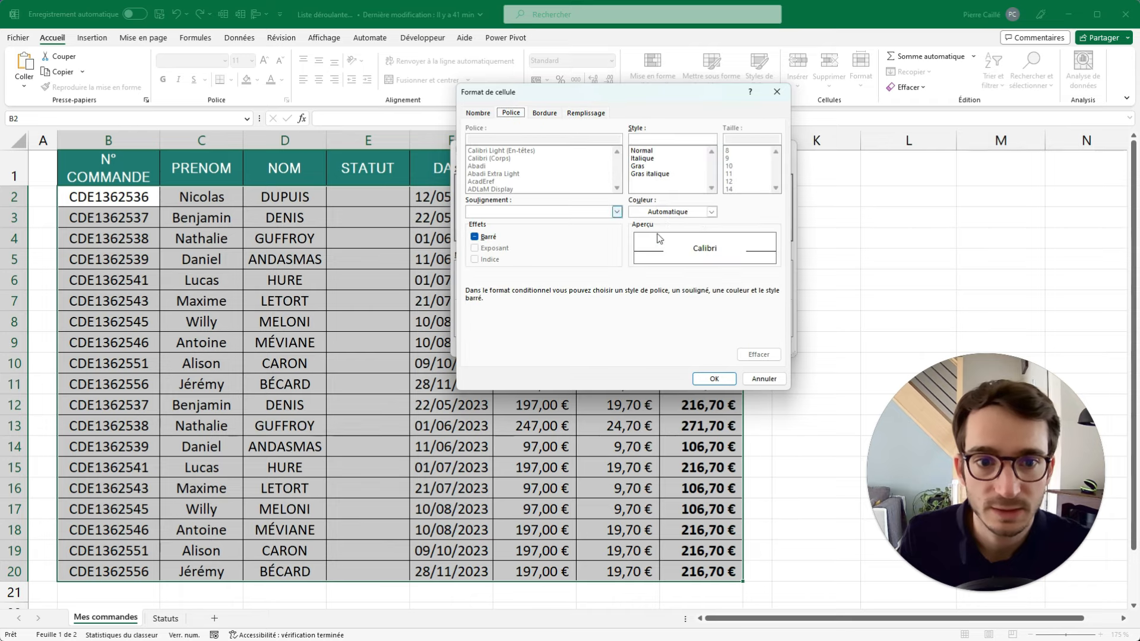
pyautogui.click(711, 212)
pyautogui.click(705, 264)
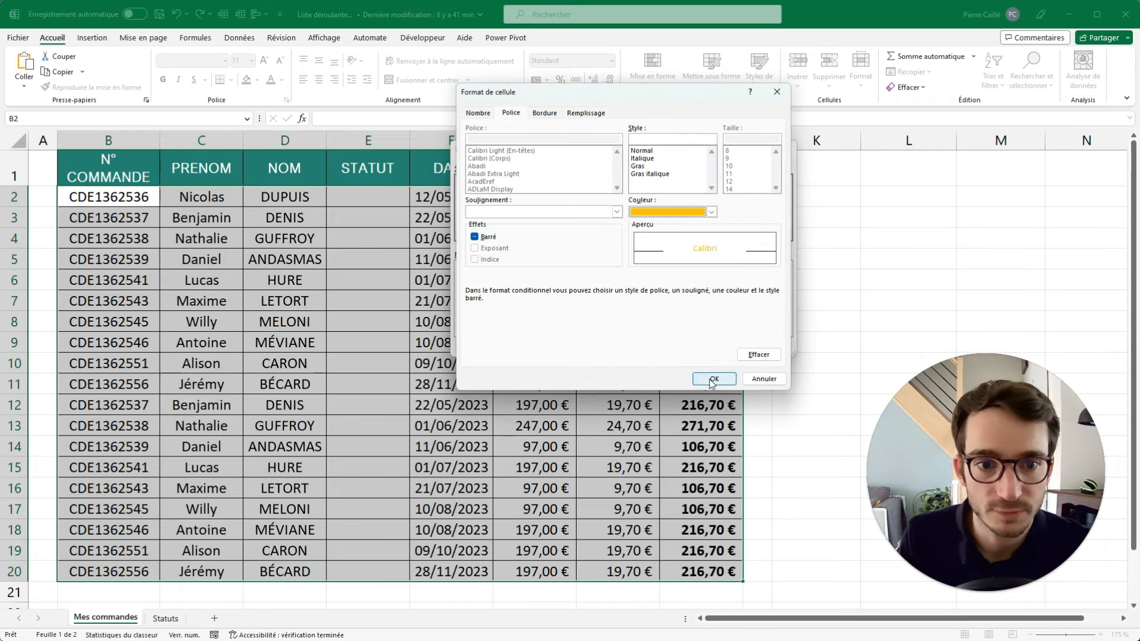
pyautogui.click(714, 378)
pyautogui.click(713, 346)
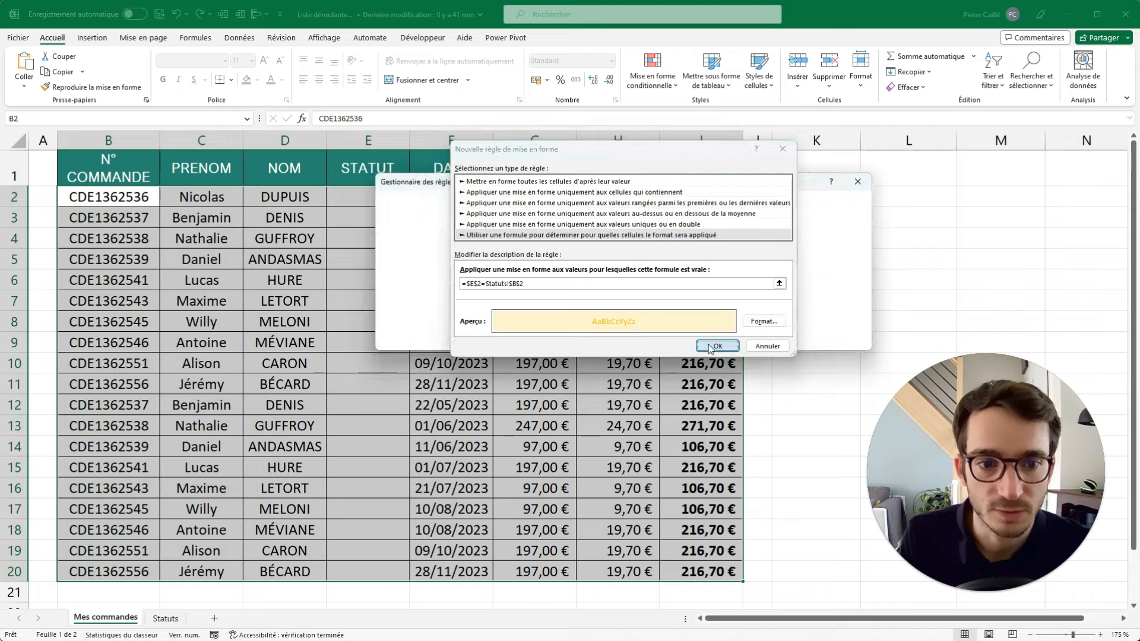
pyautogui.click(834, 341)
pyautogui.click(746, 340)
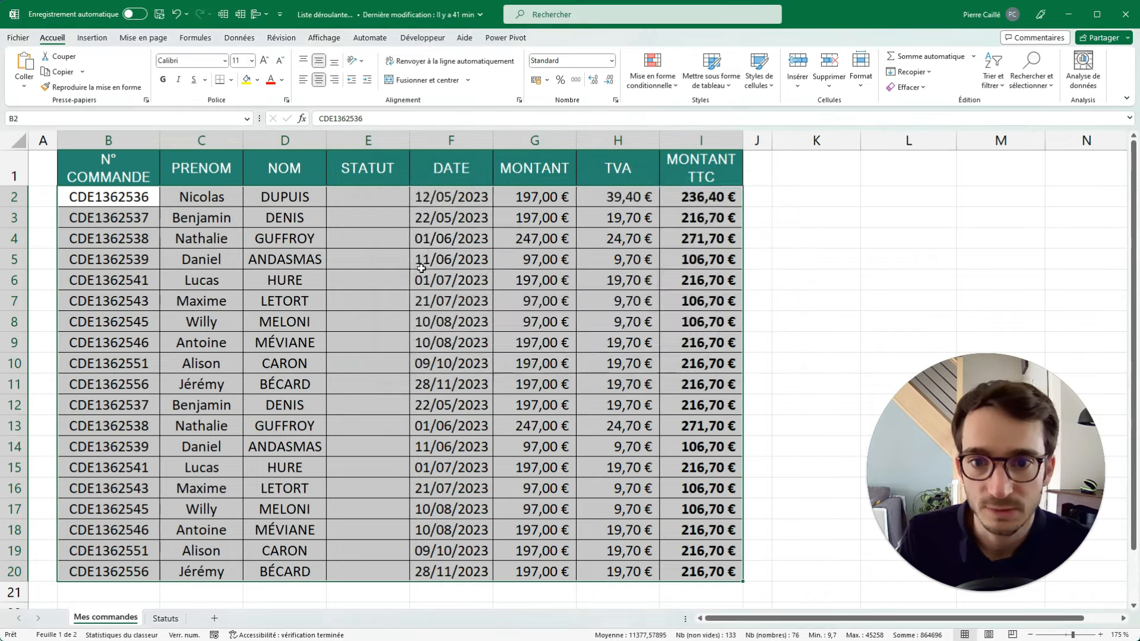
# Step: Test the formatting rule by choosing the status En cours in cell E2
pyautogui.click(394, 261)
pyautogui.click(402, 201)
pyautogui.click(415, 202)
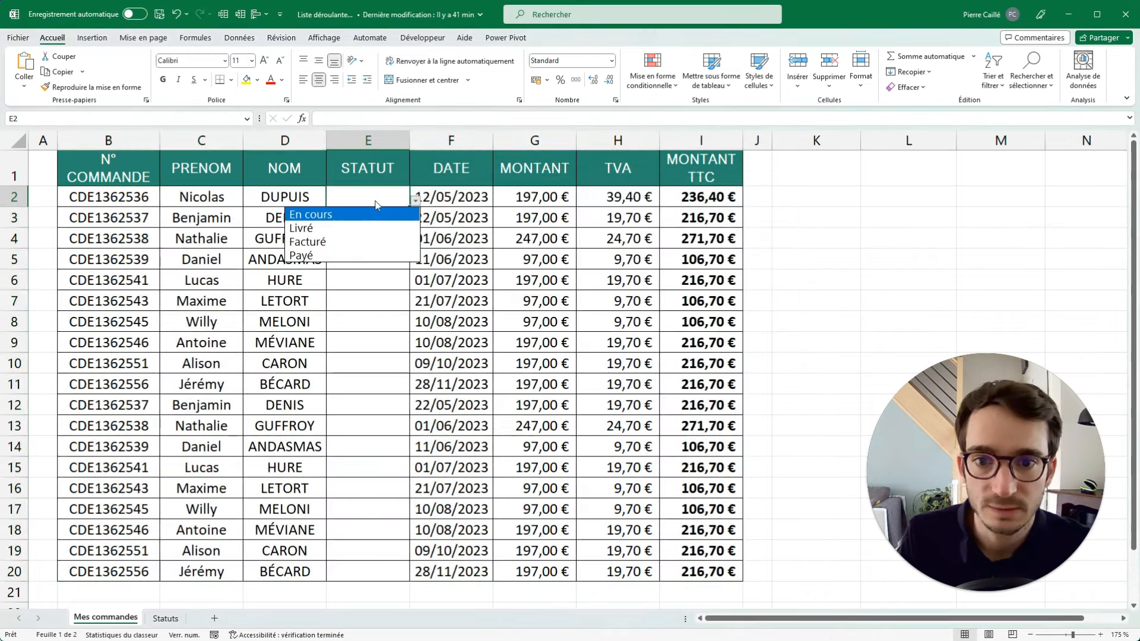
pyautogui.click(333, 212)
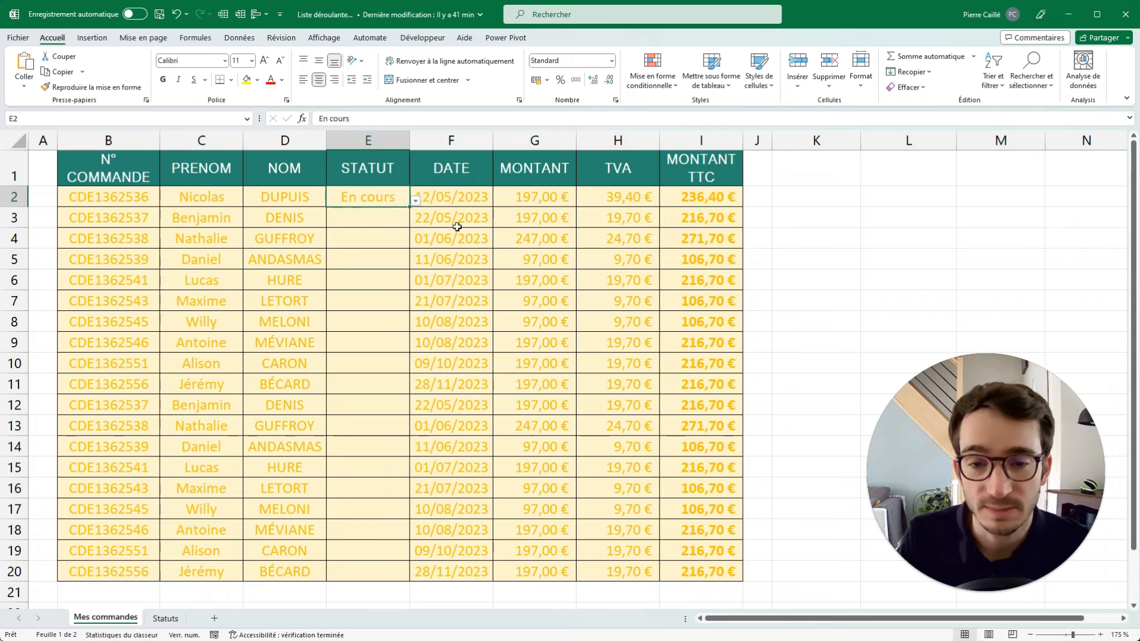
# Step: Undo the test status in E2, and try and undo a status in cell E4
pyautogui.click(391, 232)
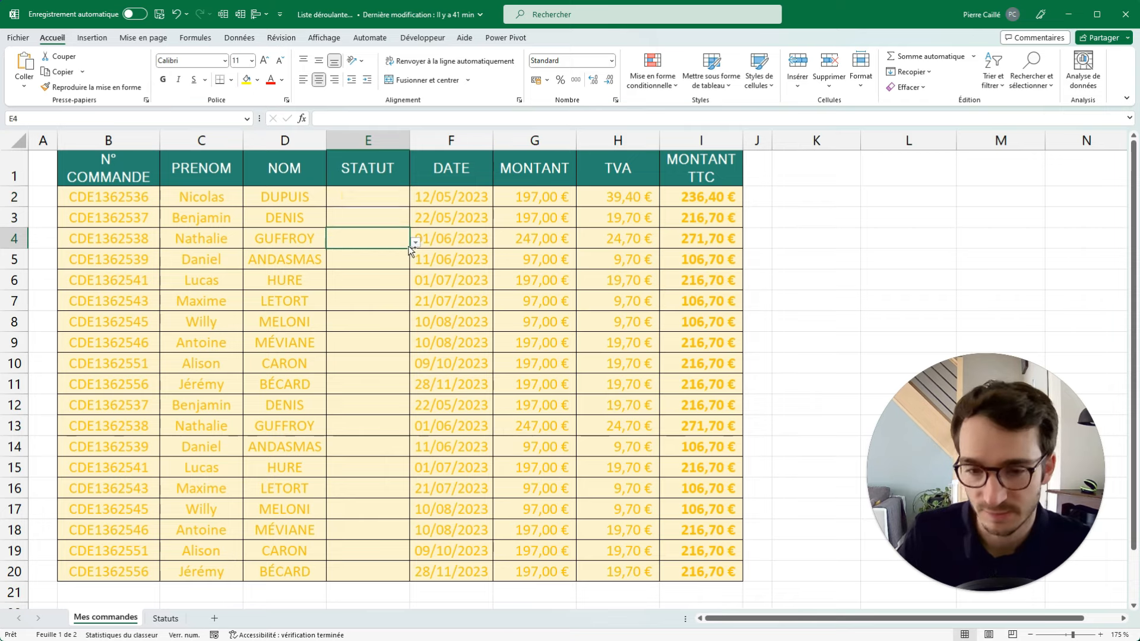
pyautogui.hotkey('ctrl', 'z')
pyautogui.click(416, 243)
pyautogui.click(350, 255)
pyautogui.hotkey('ctrl', 'z')
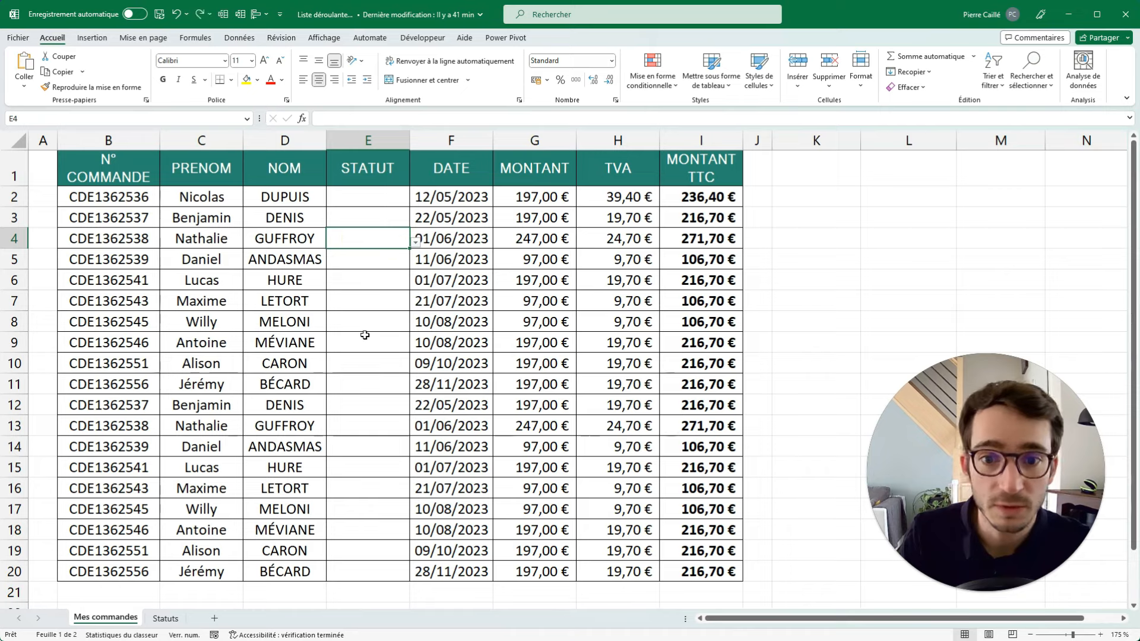
# Step: Edit the existing conditional formatting rule so its formula reads =$E2=Statuts!$B$2, with only the status column locked
pyautogui.click(653, 76)
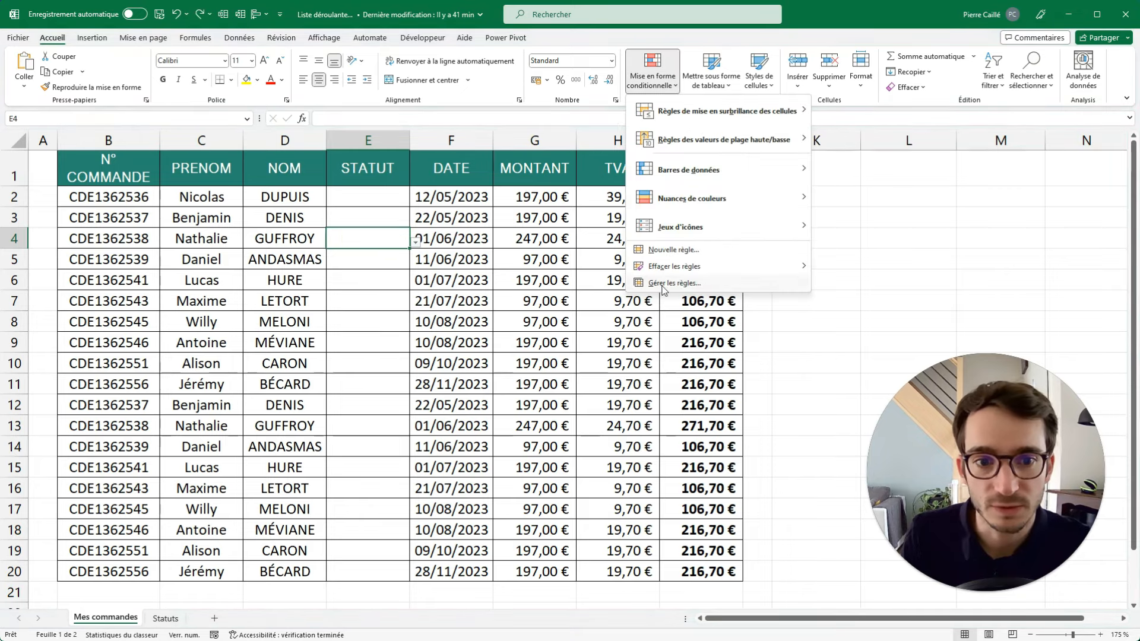
pyautogui.click(677, 289)
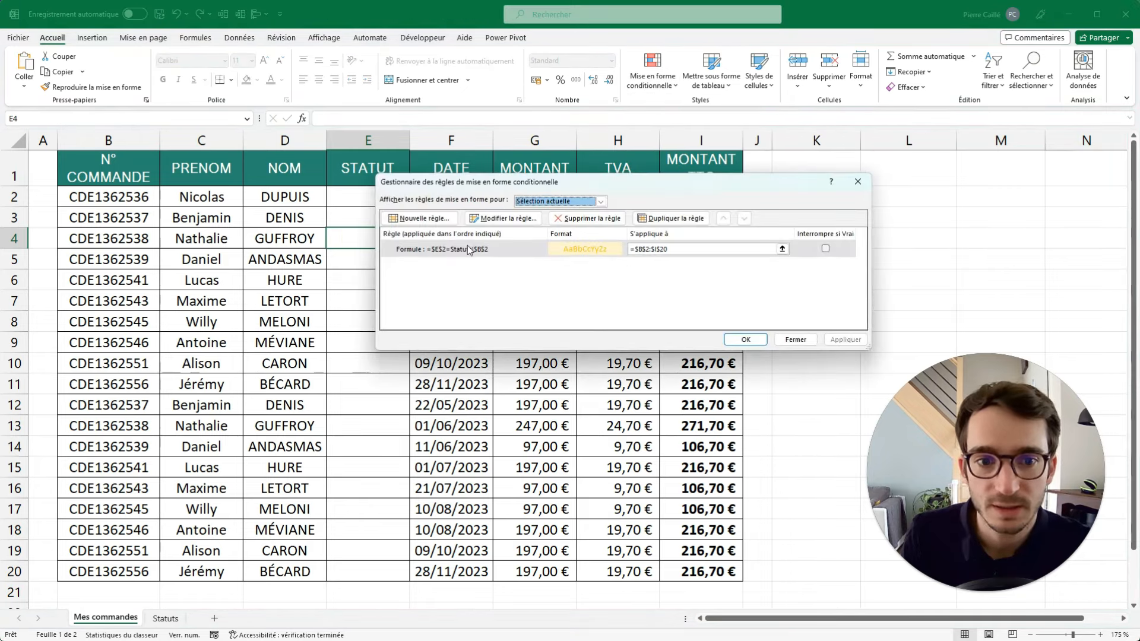
pyautogui.doubleClick(468, 249)
pyautogui.click(477, 296)
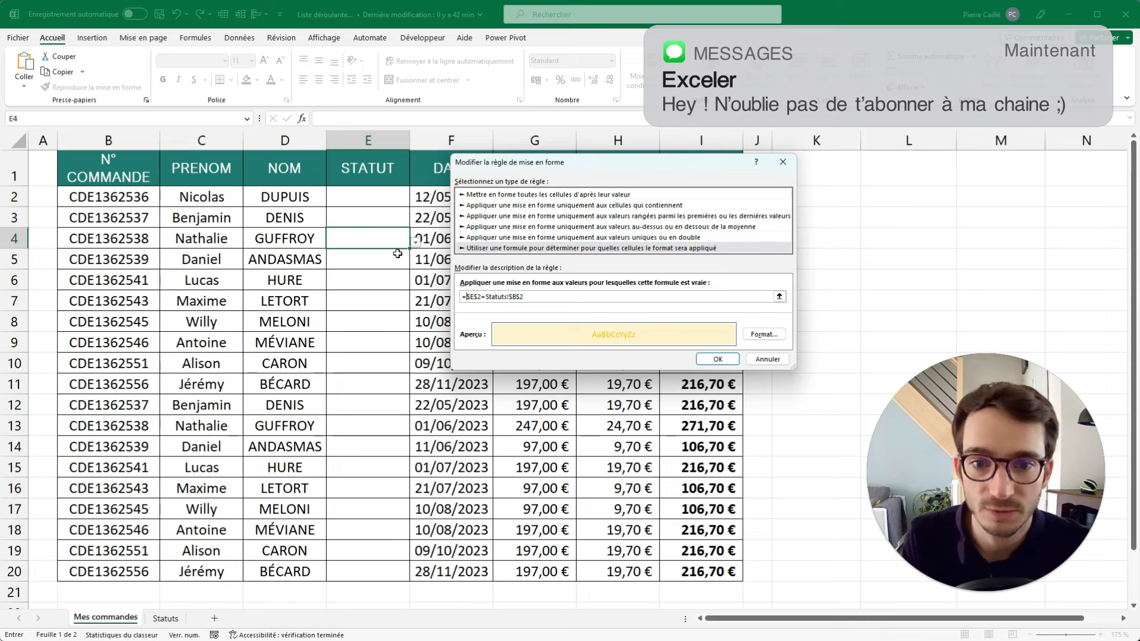
pyautogui.click(476, 296)
pyautogui.press('Delete')
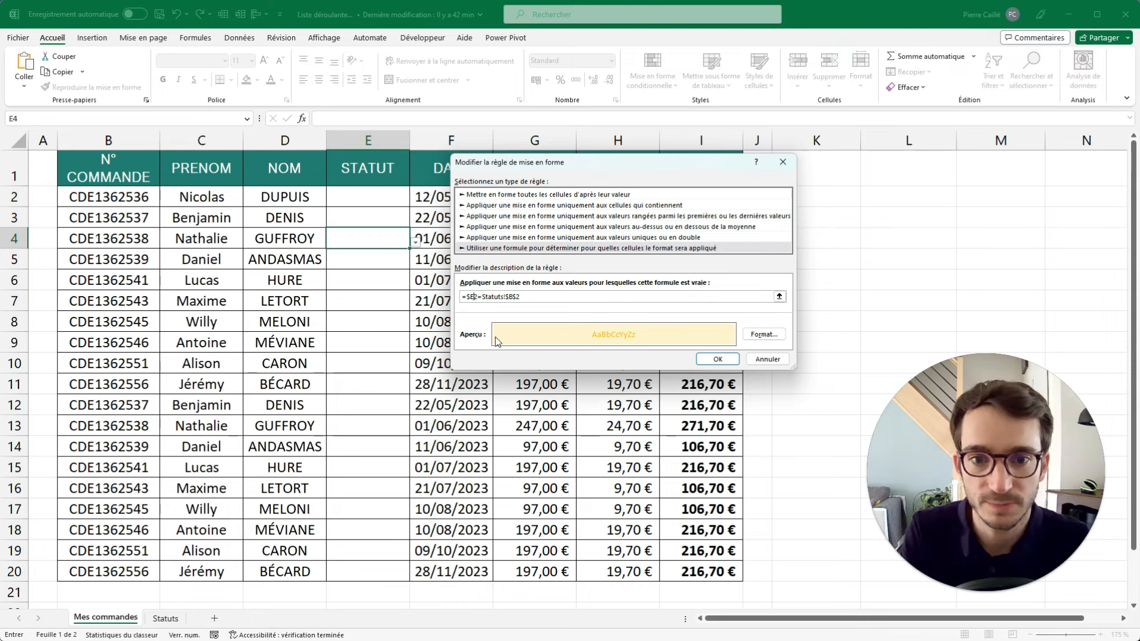
pyautogui.click(717, 359)
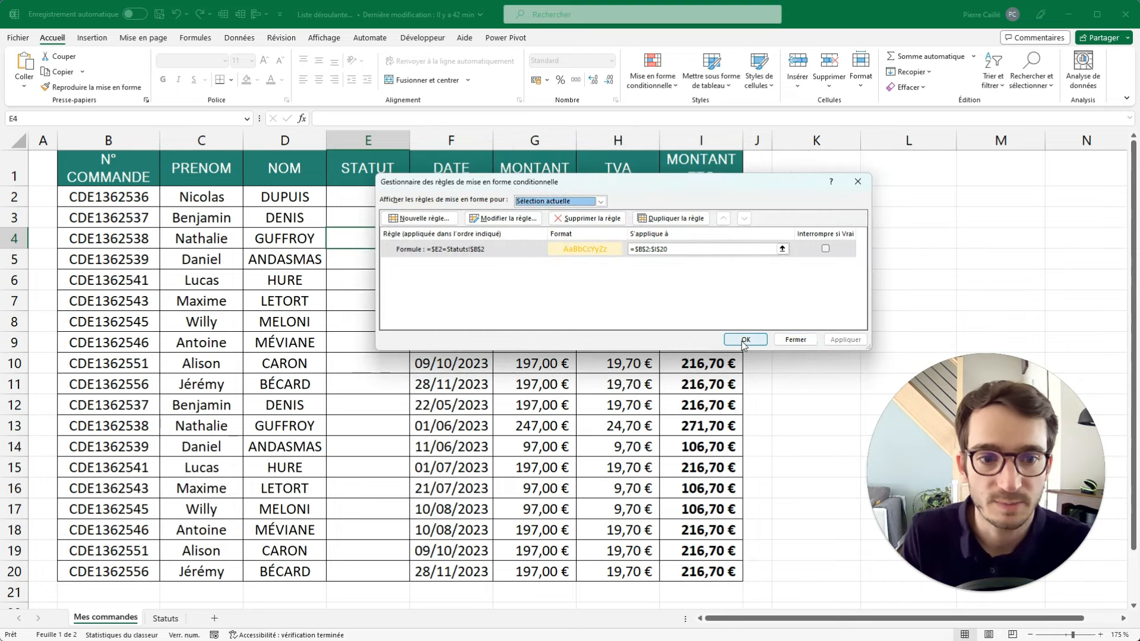
pyautogui.click(743, 341)
pyautogui.click(372, 198)
pyautogui.click(415, 201)
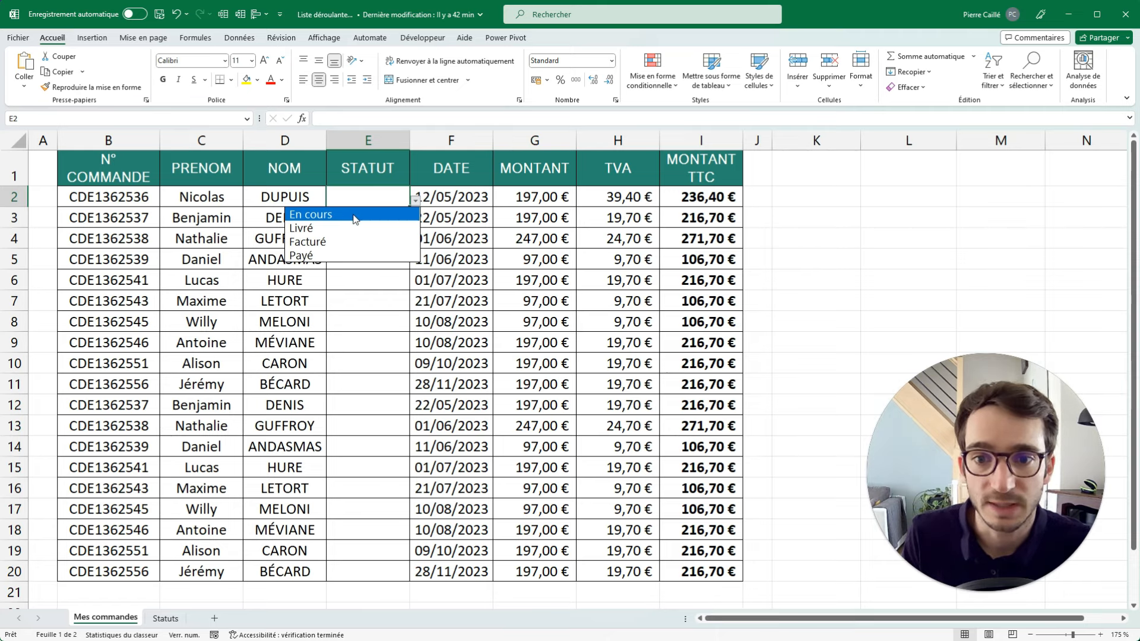
pyautogui.click(382, 194)
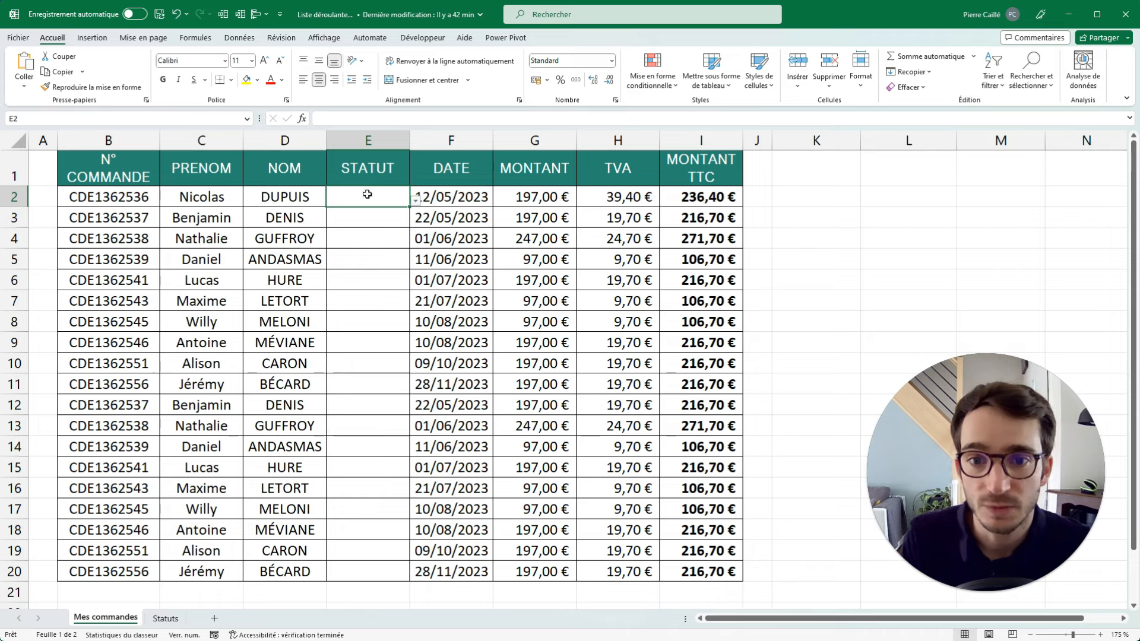
pyautogui.moveTo(698, 202); pyautogui.dragTo(107, 197)
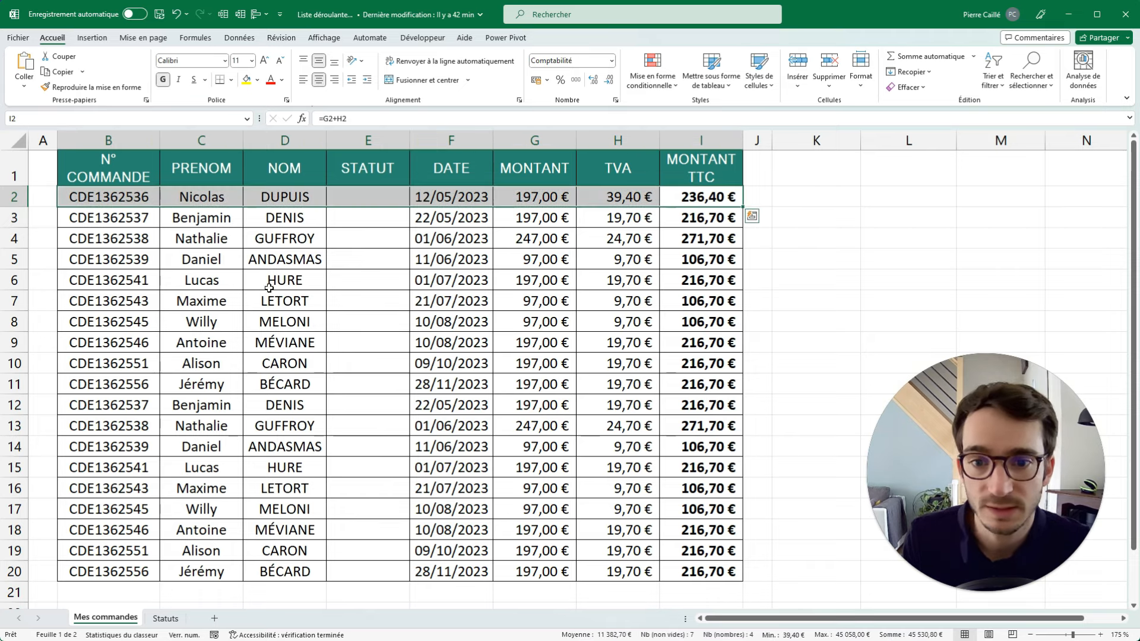
pyautogui.moveTo(691, 282); pyautogui.dragTo(110, 283)
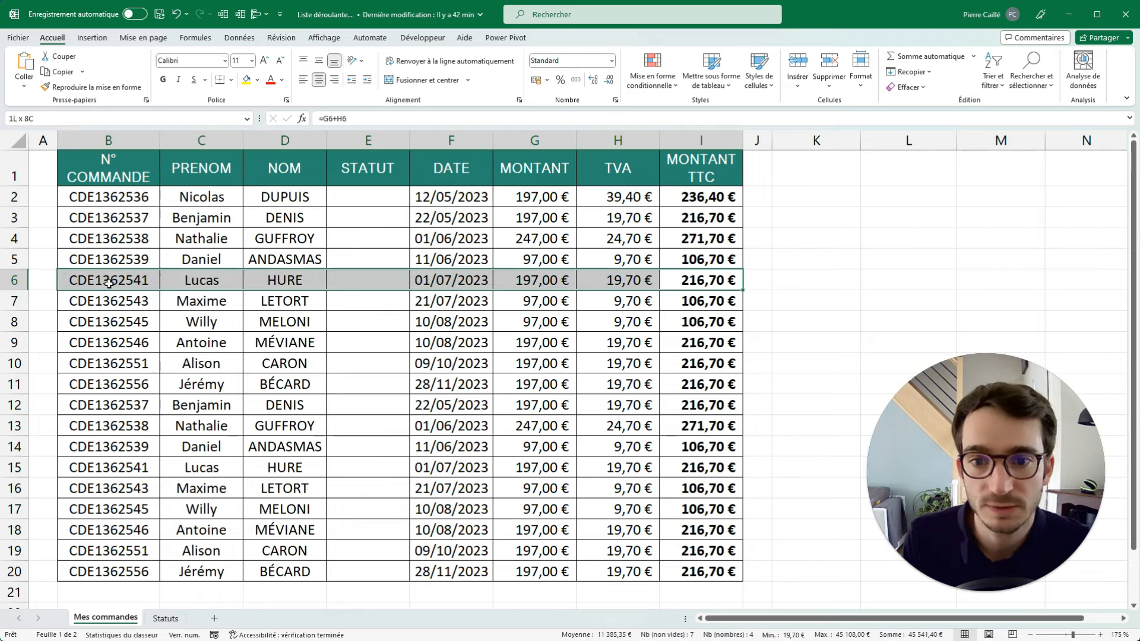
# Step: Set the status of the first order, in cell E2, to En cours
pyautogui.click(323, 237)
pyautogui.click(380, 198)
pyautogui.click(415, 200)
pyautogui.click(344, 222)
pyautogui.click(370, 321)
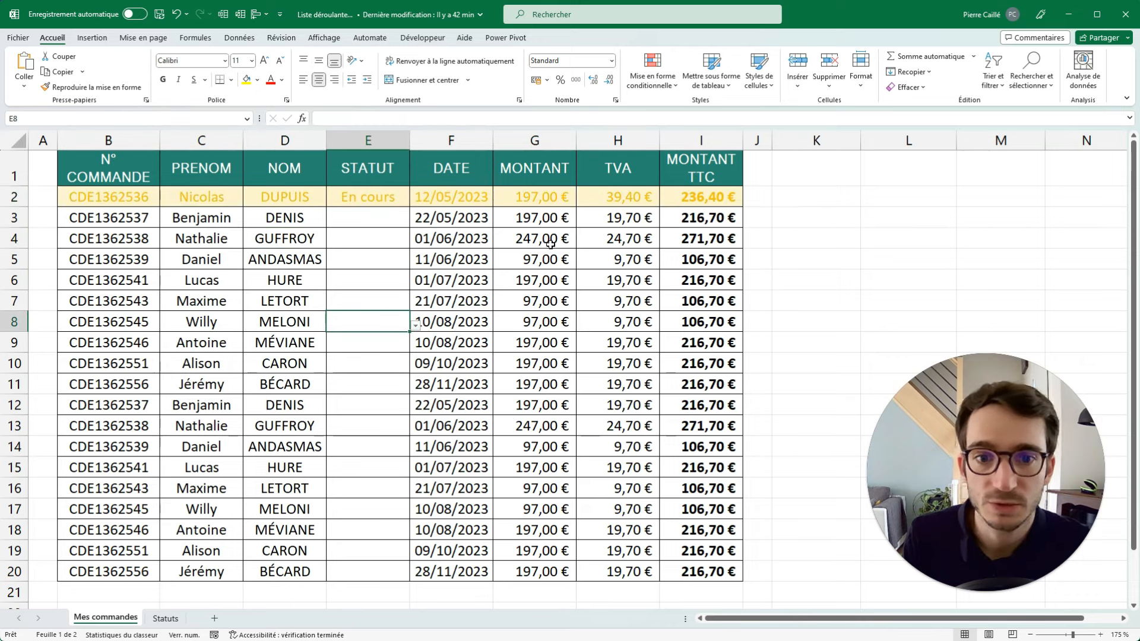
# Step: Set the status in cell E8 to En cours
pyautogui.click(415, 326)
pyautogui.click(344, 340)
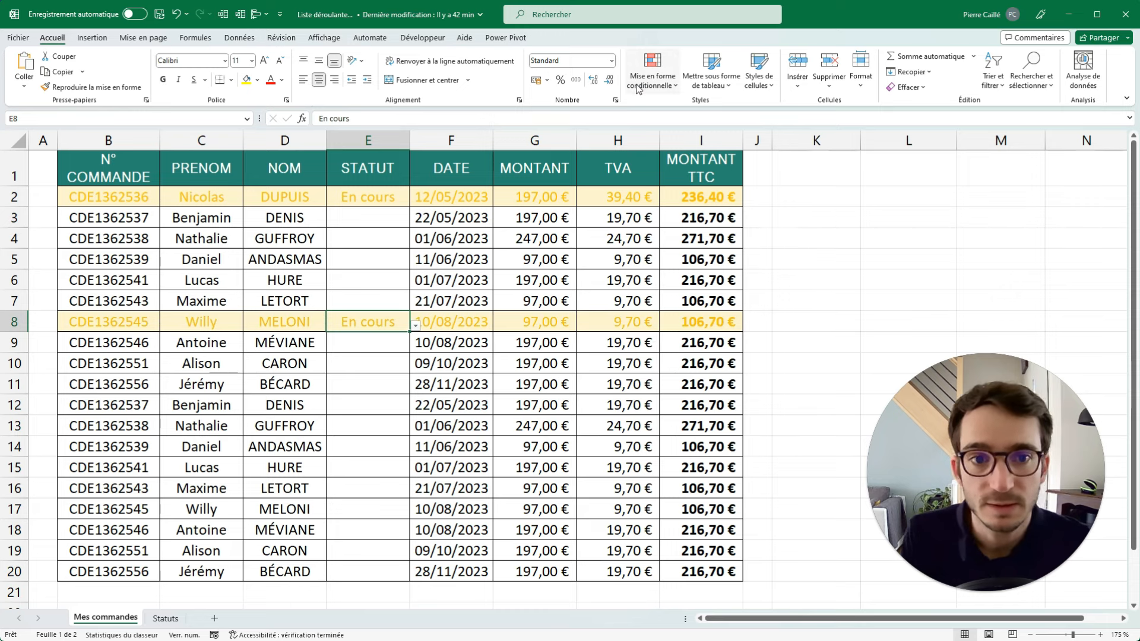
# Step: Duplicate the existing En cours conditional formatting rule twice in the rules manager
pyautogui.click(652, 74)
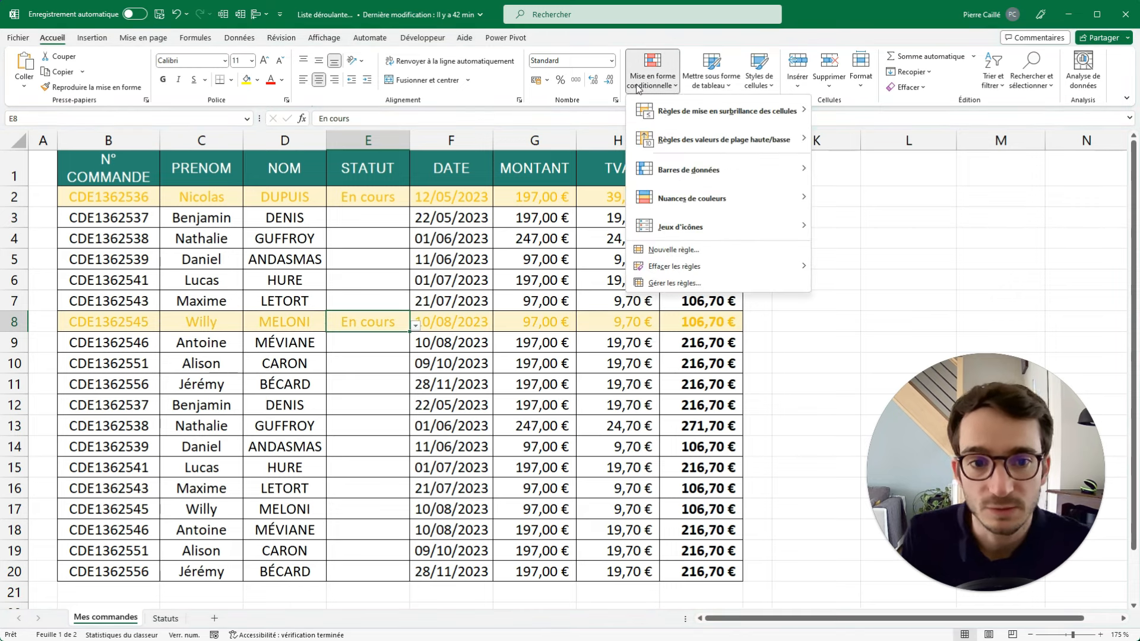
pyautogui.click(653, 283)
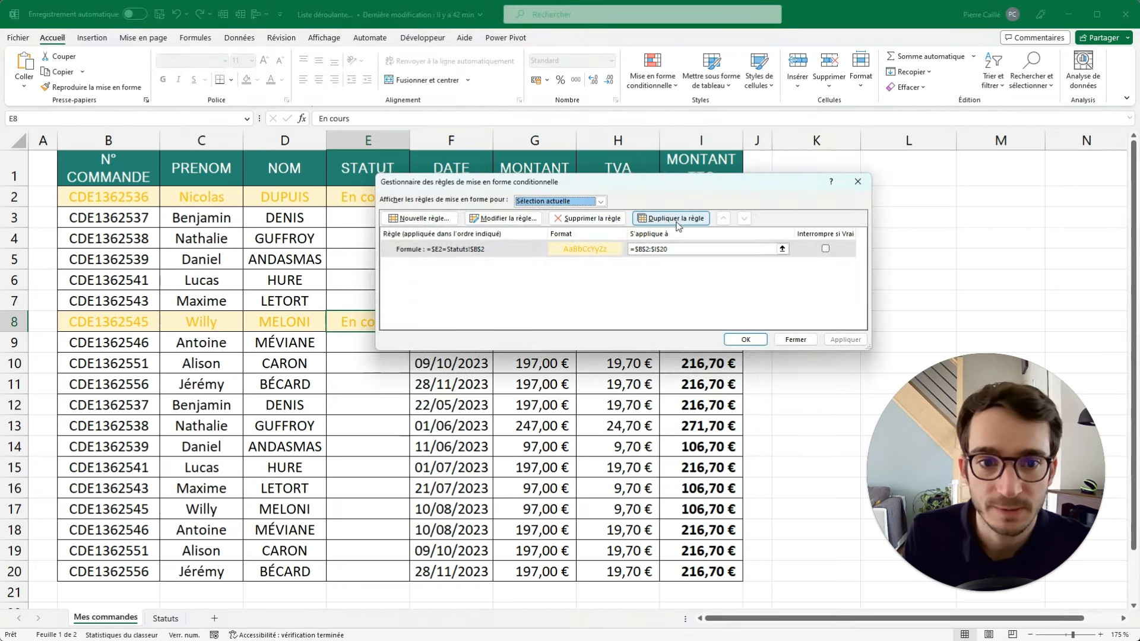
pyautogui.click(675, 219)
pyautogui.click(675, 219)
# Step: Change the second rule's formula to =$E2=Statuts!$B$3 so it targets the Livré status
pyautogui.doubleClick(485, 267)
pyautogui.moveTo(521, 297); pyautogui.dragTo(480, 297)
pyautogui.press('BackSpace')
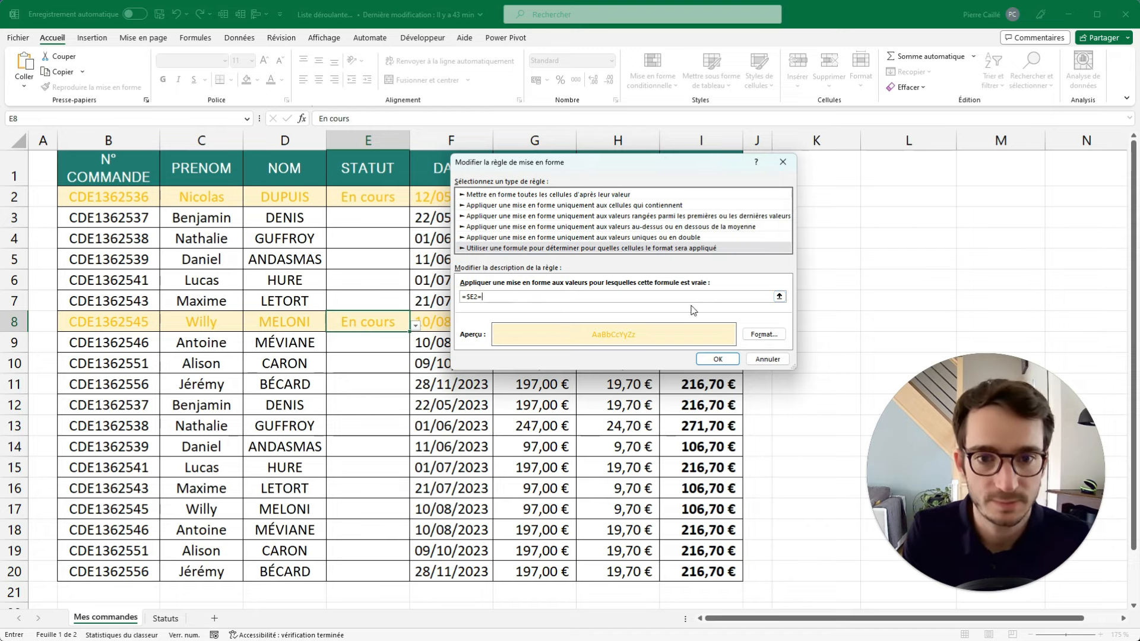
pyautogui.click(775, 300)
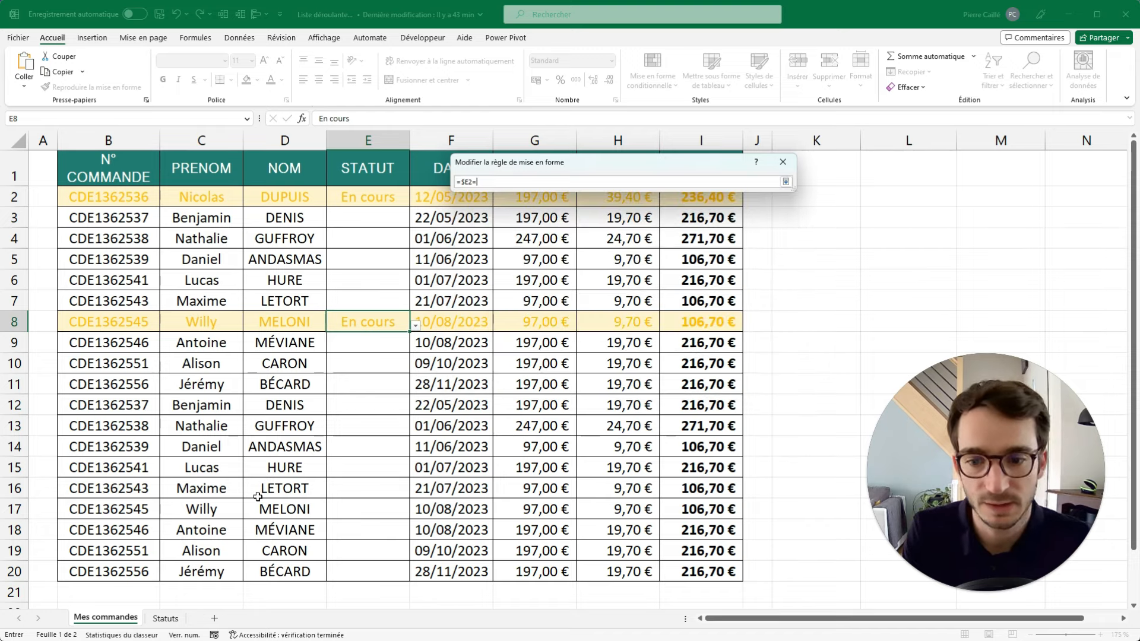
pyautogui.click(165, 618)
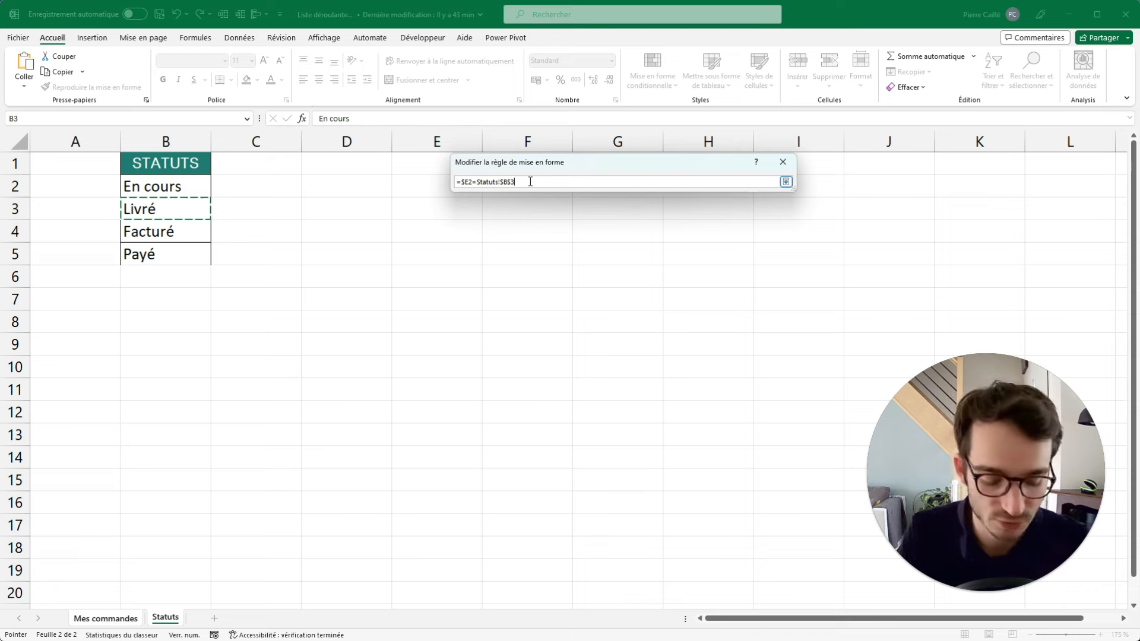
pyautogui.press('Return')
# Step: Format the Livré rule with a light blue fill and a blue font
pyautogui.click(764, 334)
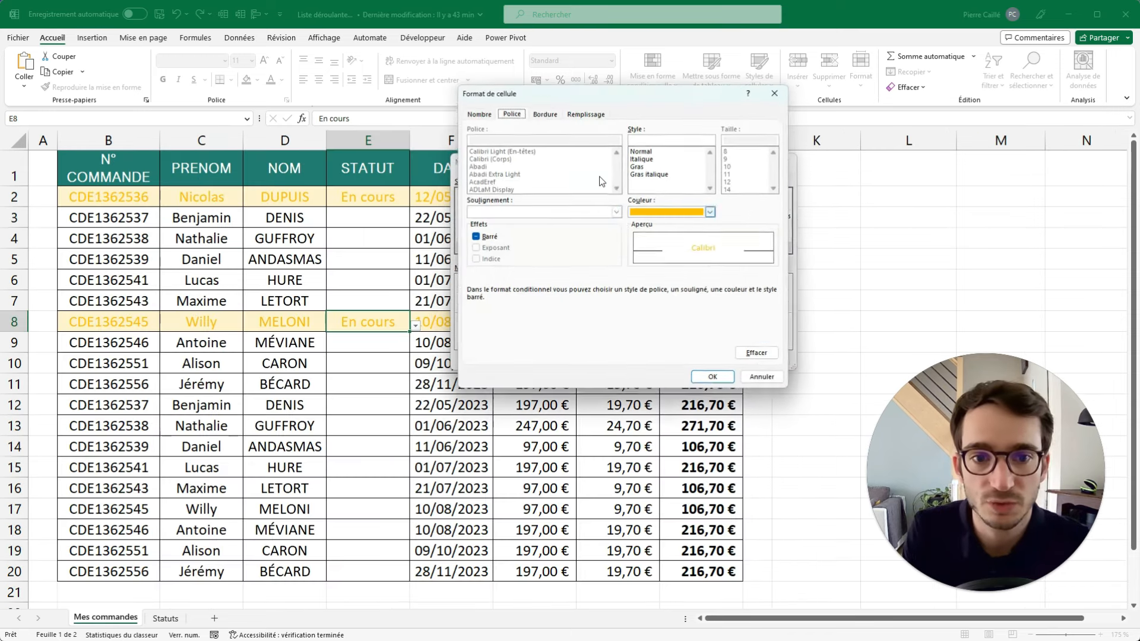
pyautogui.click(590, 118)
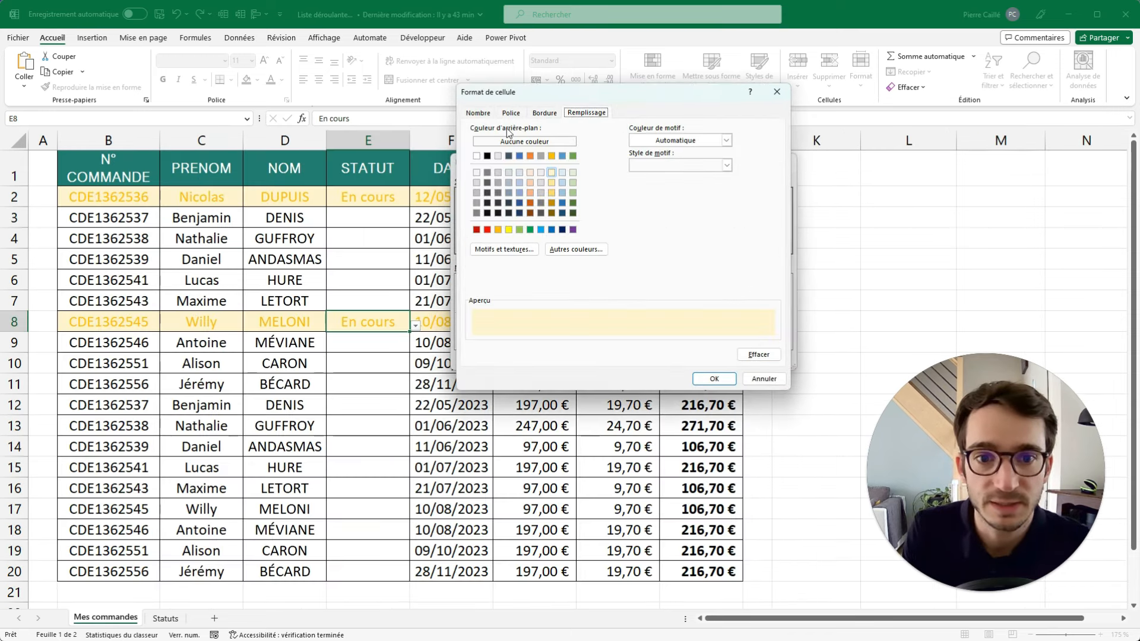
pyautogui.click(562, 172)
pyautogui.click(511, 112)
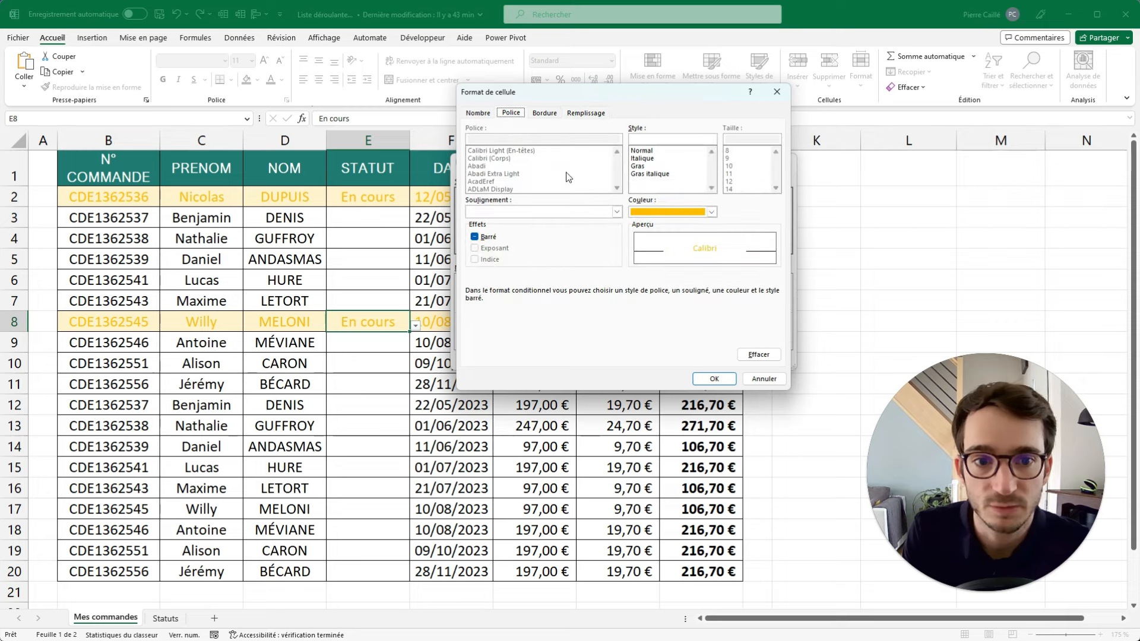
pyautogui.click(704, 214)
pyautogui.click(678, 262)
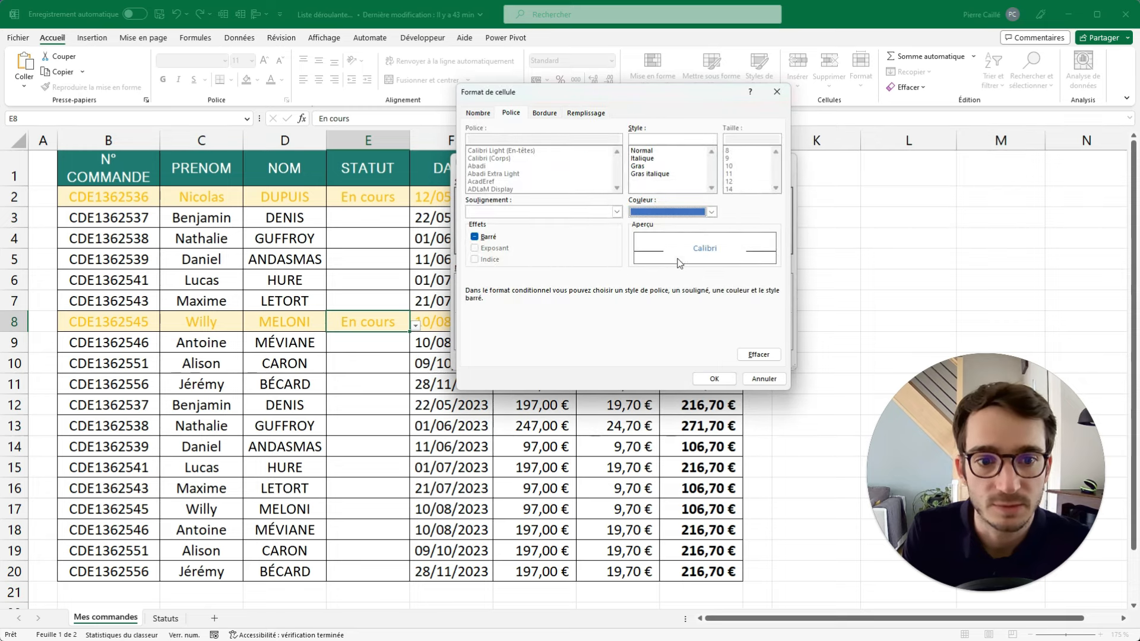
pyautogui.click(713, 378)
pyautogui.press('Return')
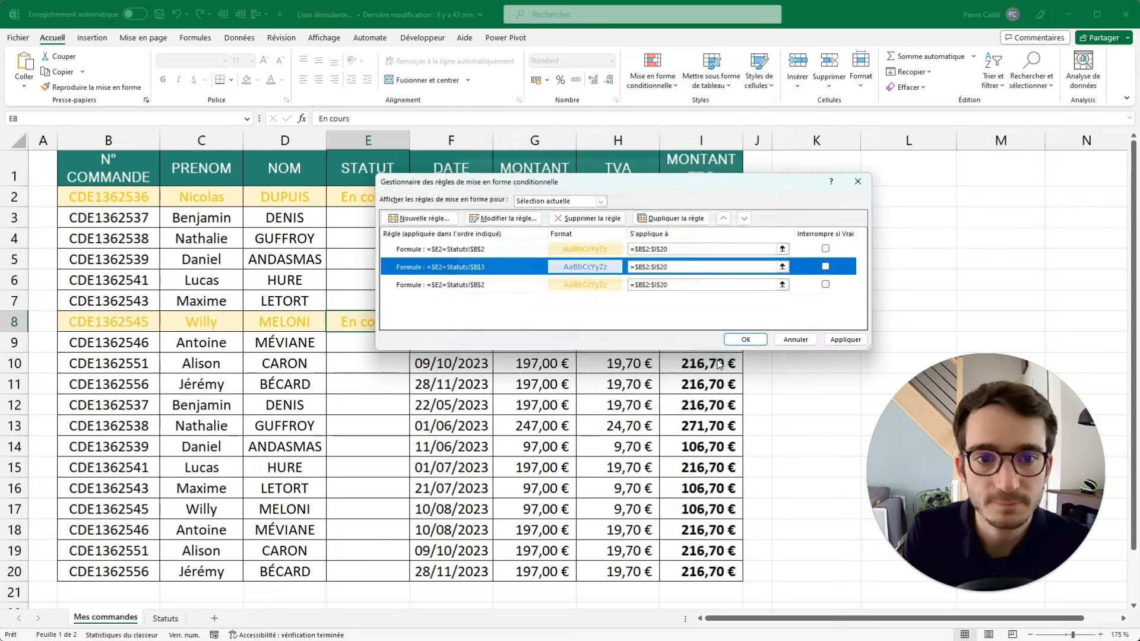
# Step: Change the third rule's formula to =$E2=Statuts!$B$4 so it targets the Facturé status
pyautogui.click(465, 287)
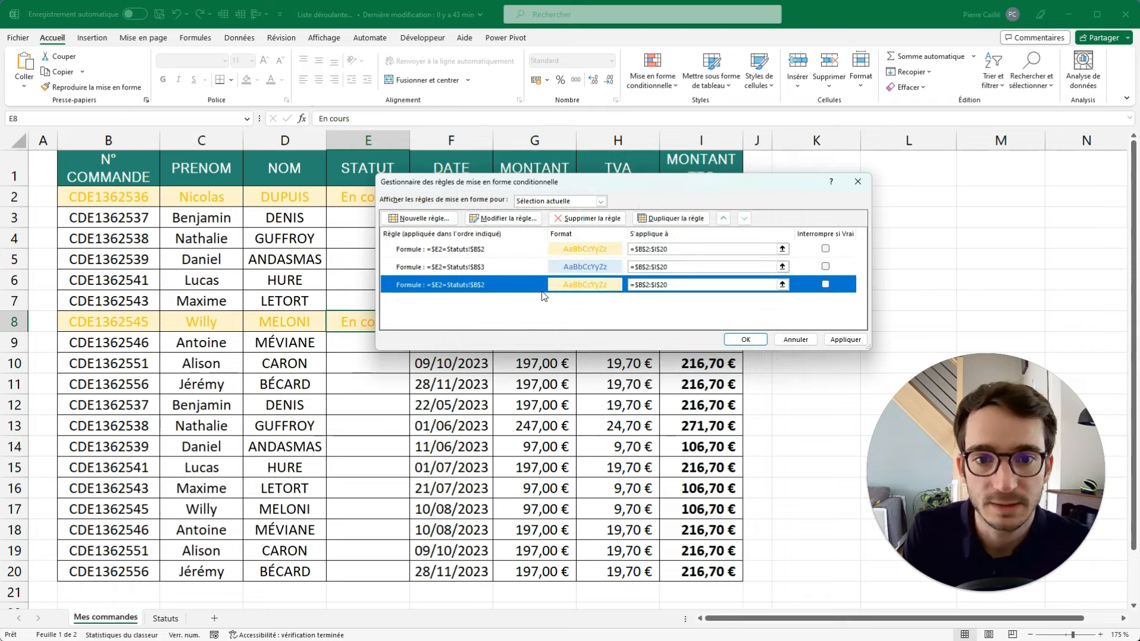
pyautogui.click(503, 217)
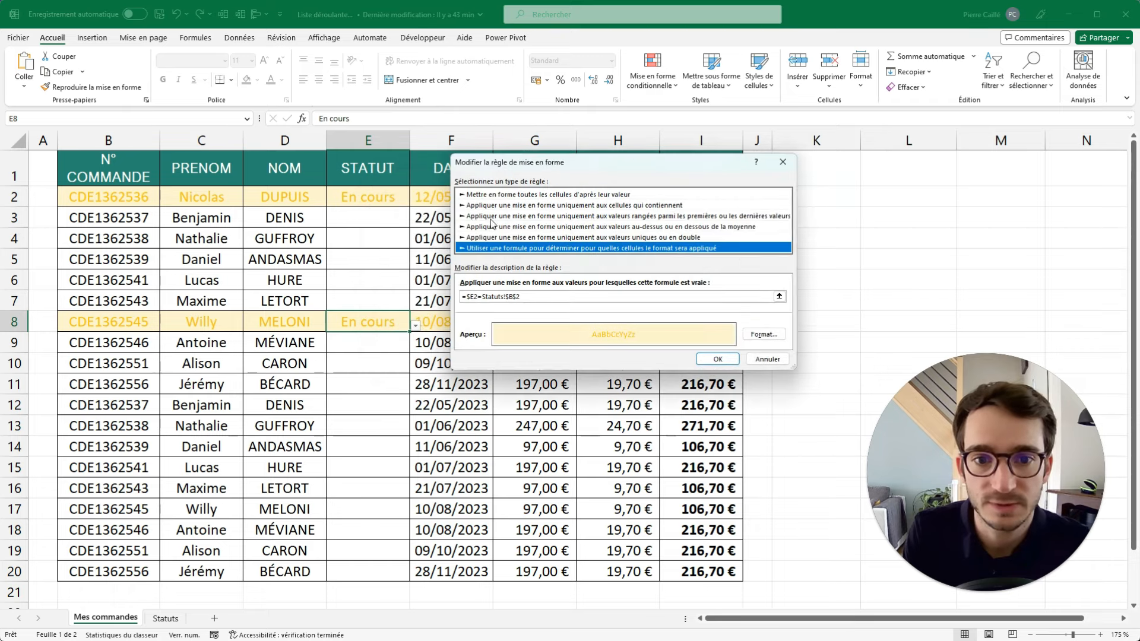
pyautogui.click(536, 294)
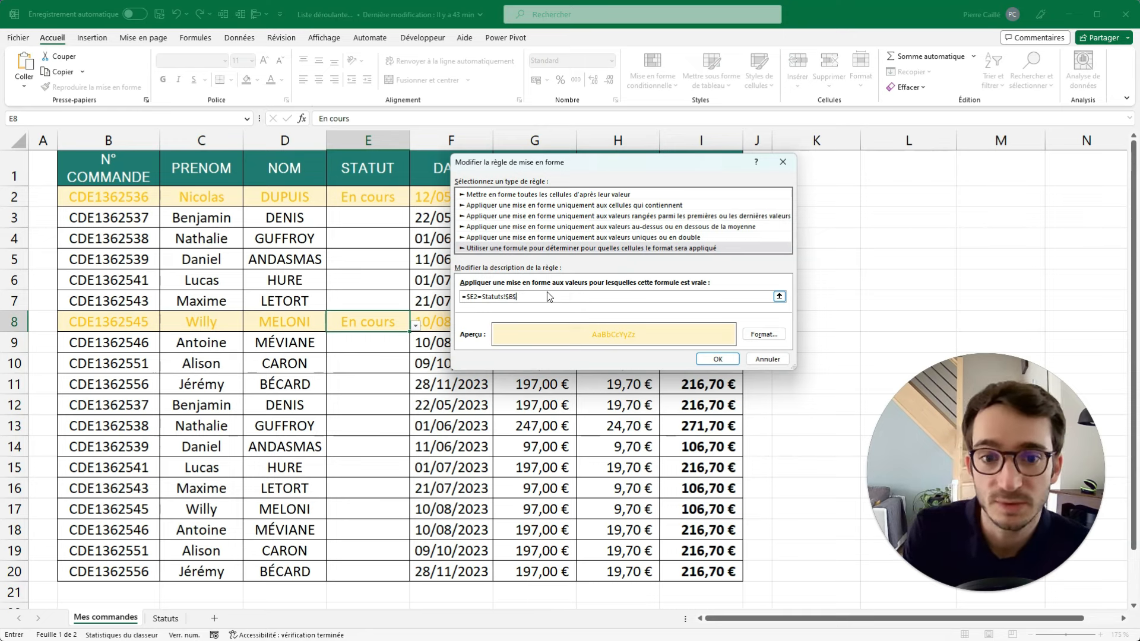
pyautogui.write('4')
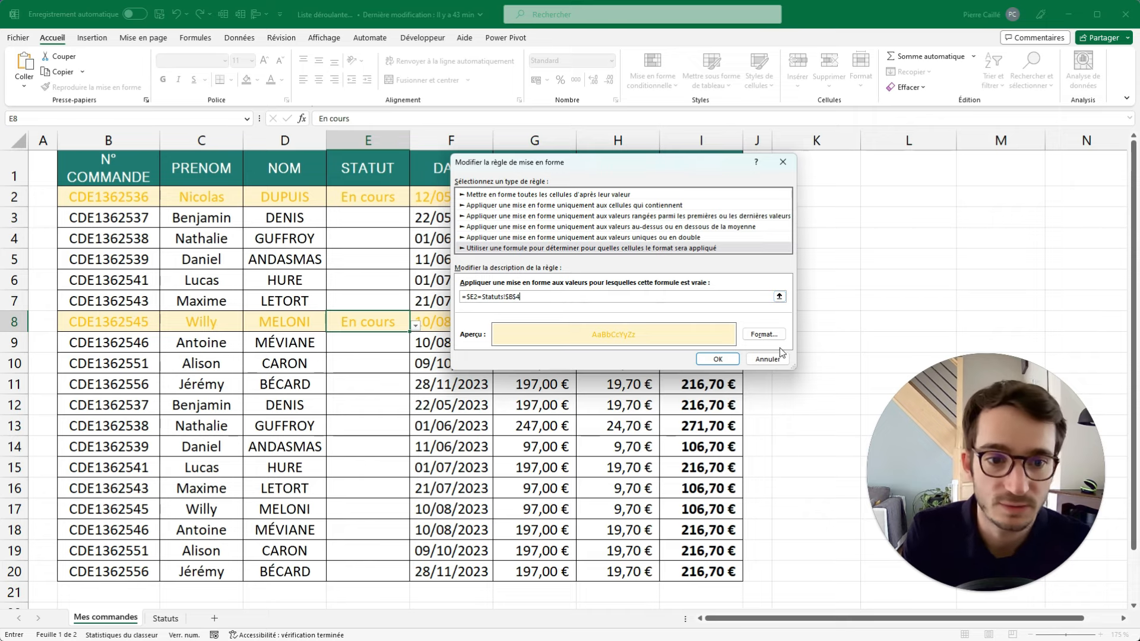
# Step: Format the Facturé rule with a green font and a light green fill, and apply the rules to the orders table
pyautogui.click(765, 335)
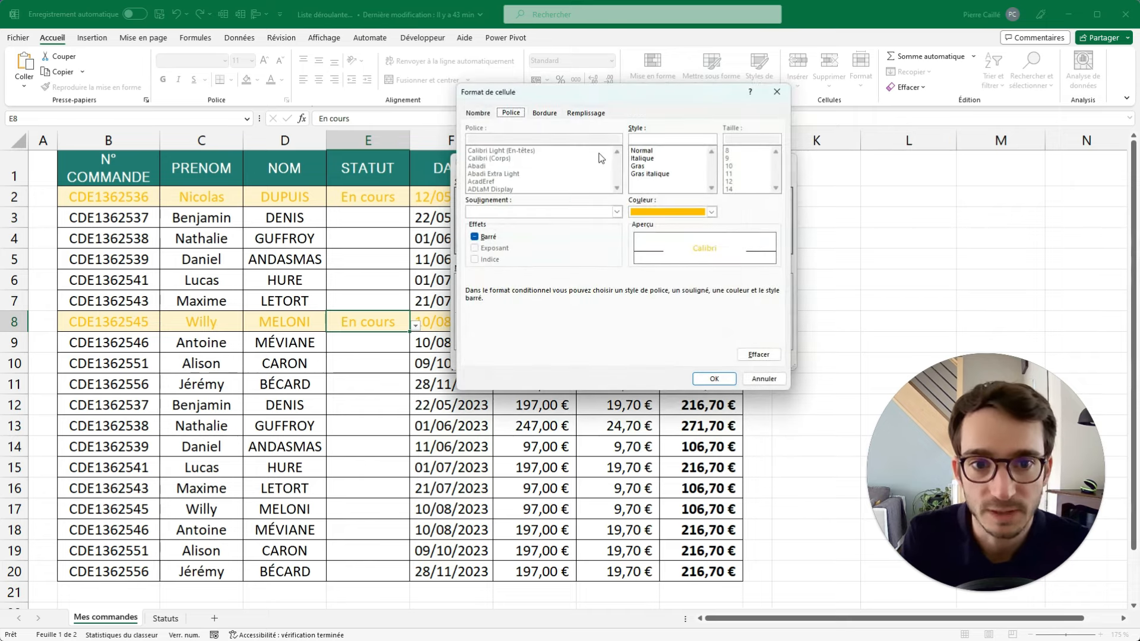
pyautogui.click(711, 212)
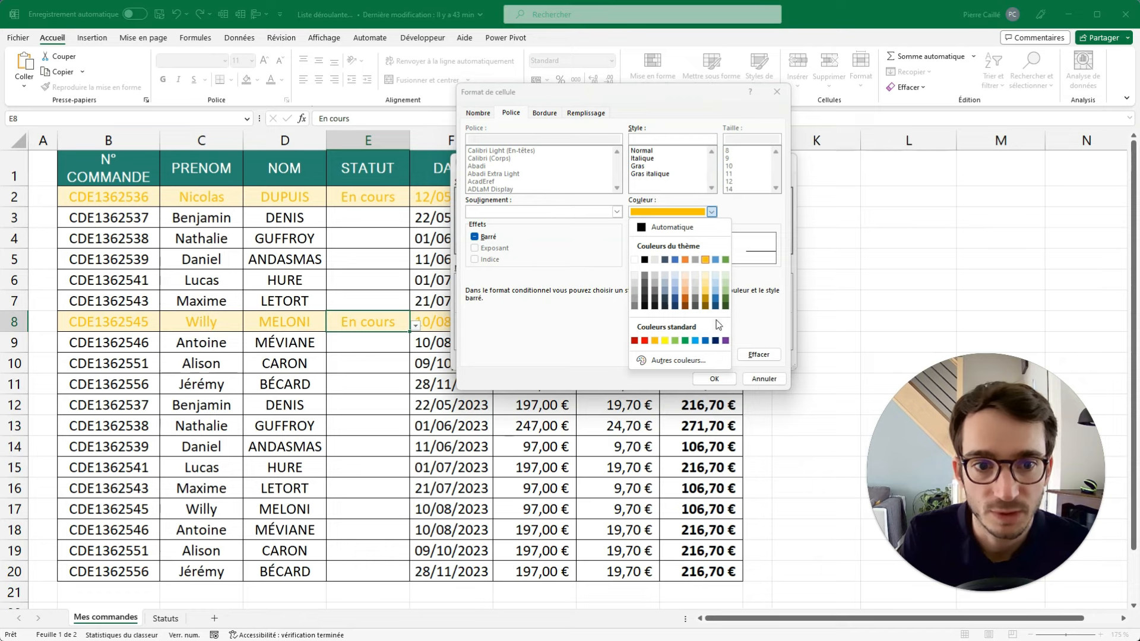
pyautogui.click(685, 340)
pyautogui.click(586, 113)
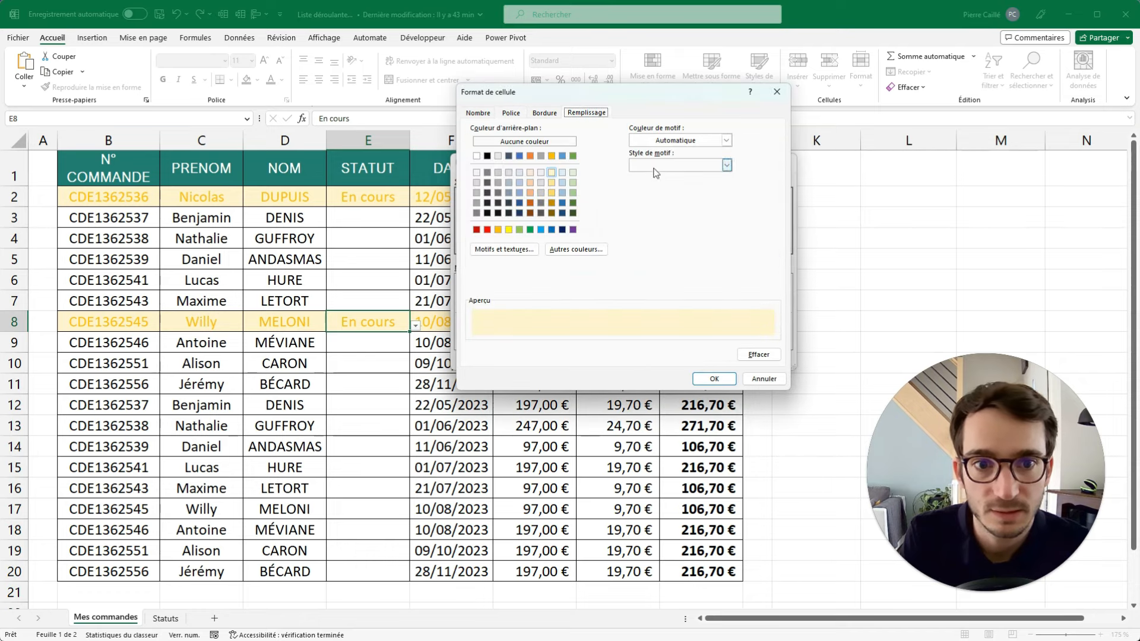
pyautogui.click(572, 175)
pyautogui.click(714, 378)
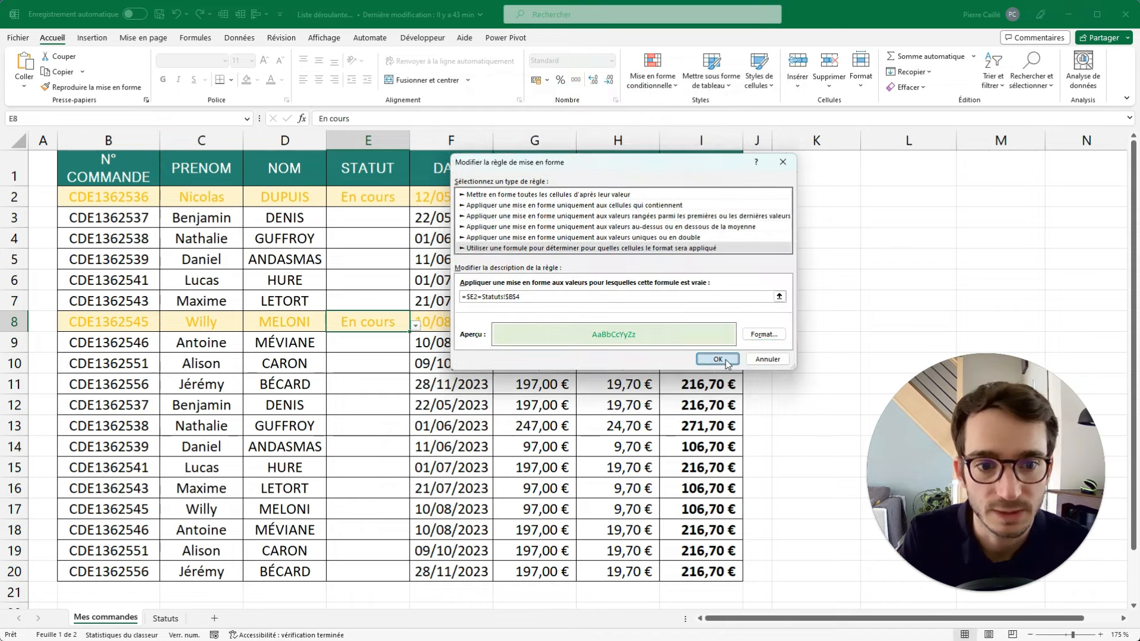
pyautogui.click(717, 359)
pyautogui.click(845, 339)
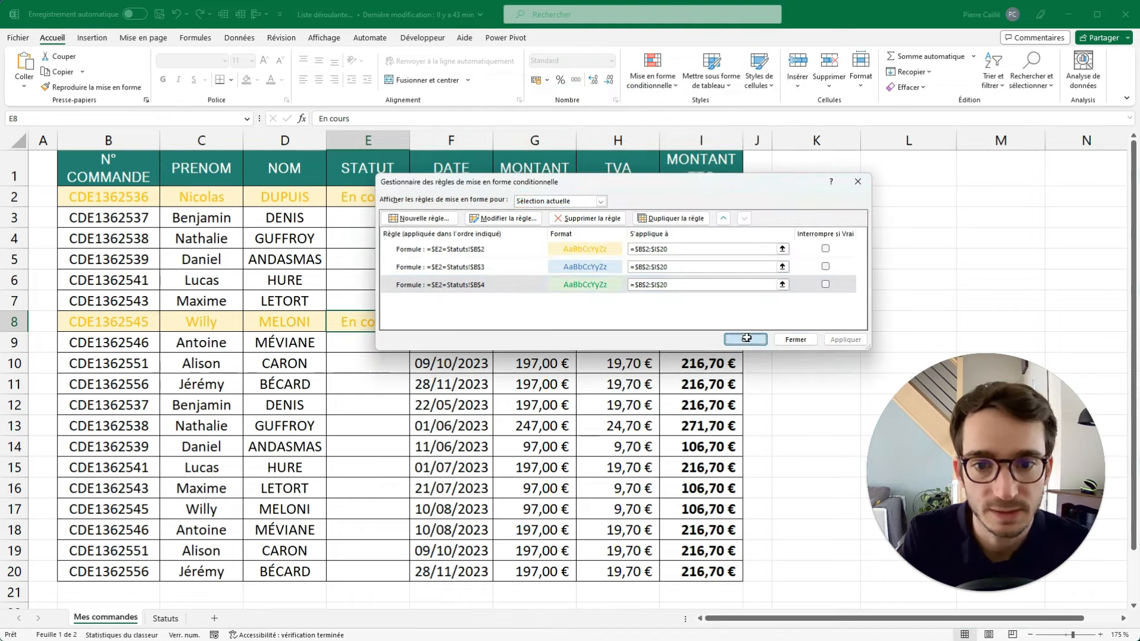
pyautogui.click(746, 339)
# Step: Set the status in cell E6 to Livré and the status in cell E11 to Facturé
pyautogui.click(374, 280)
pyautogui.click(415, 284)
pyautogui.click(334, 310)
pyautogui.click(397, 387)
pyautogui.click(414, 386)
pyautogui.click(336, 424)
pyautogui.click(367, 459)
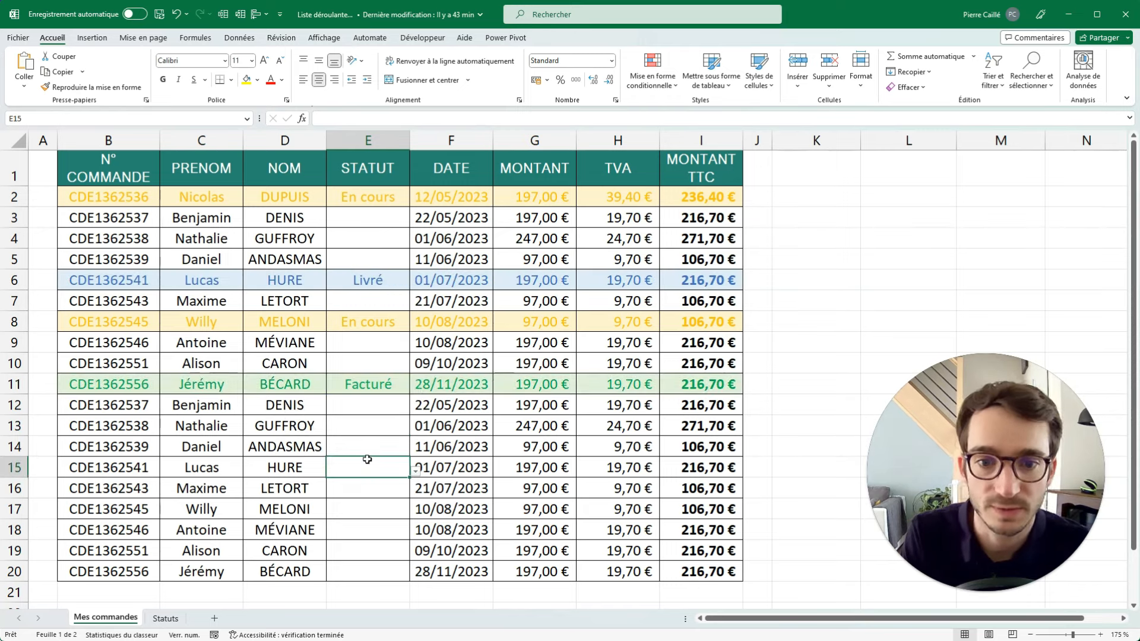